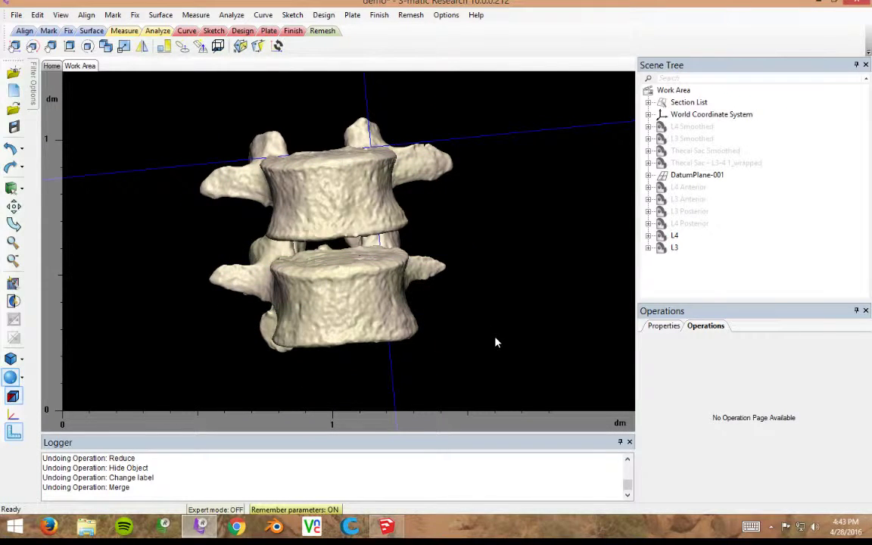
Select the L4 and L3 vertebrae and merge them into one object
click(387, 527)
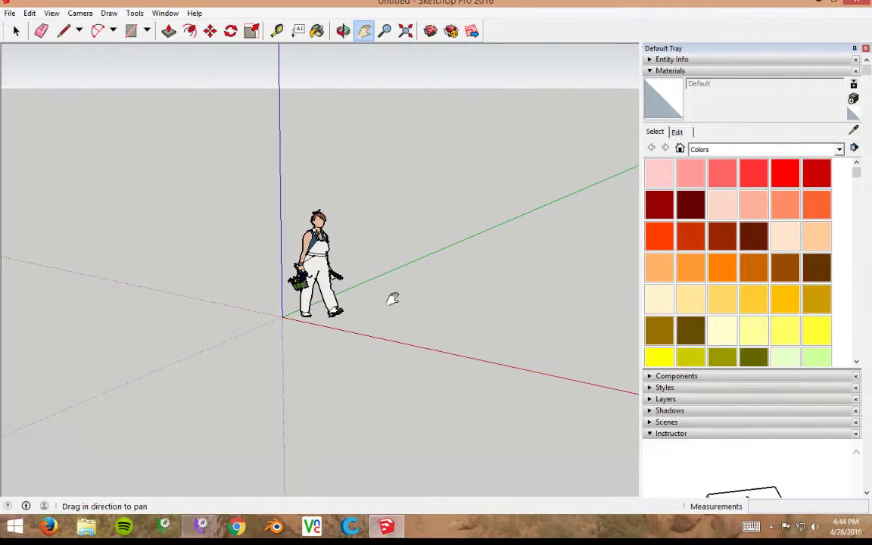
click(201, 528)
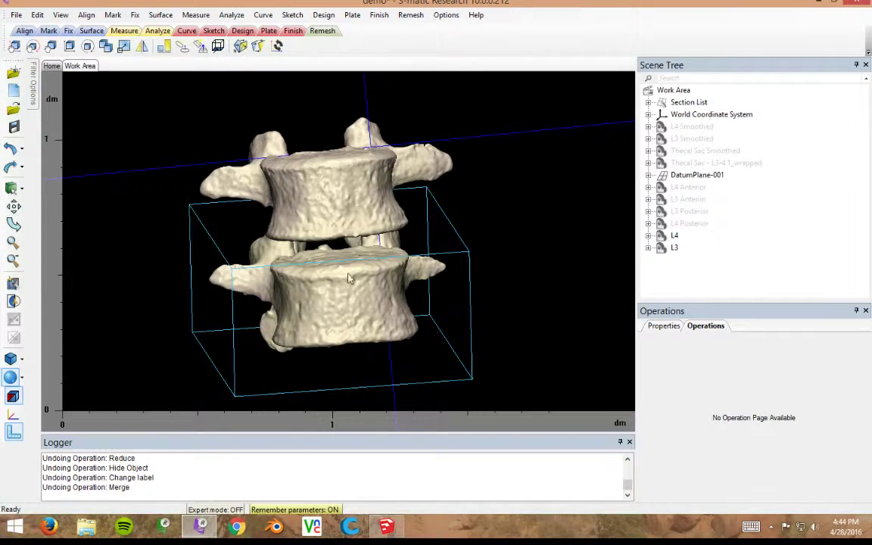
click(372, 186)
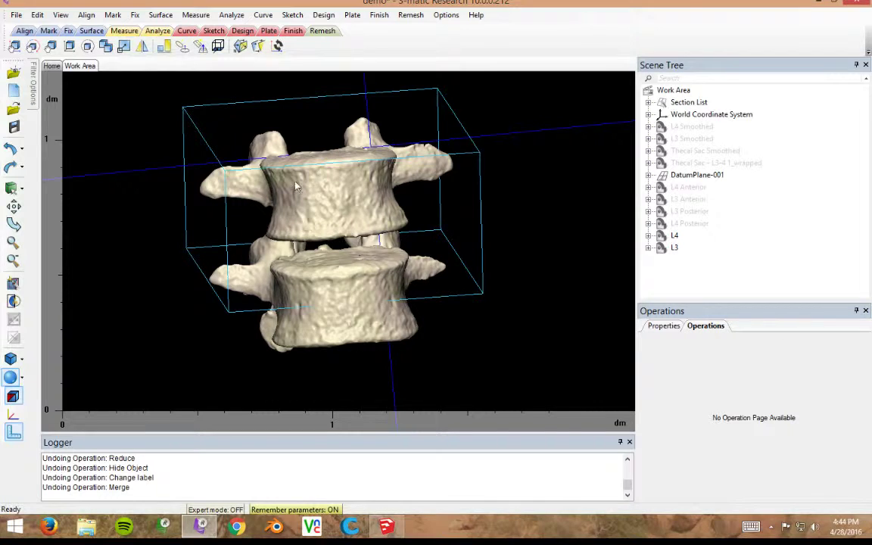
click(288, 286)
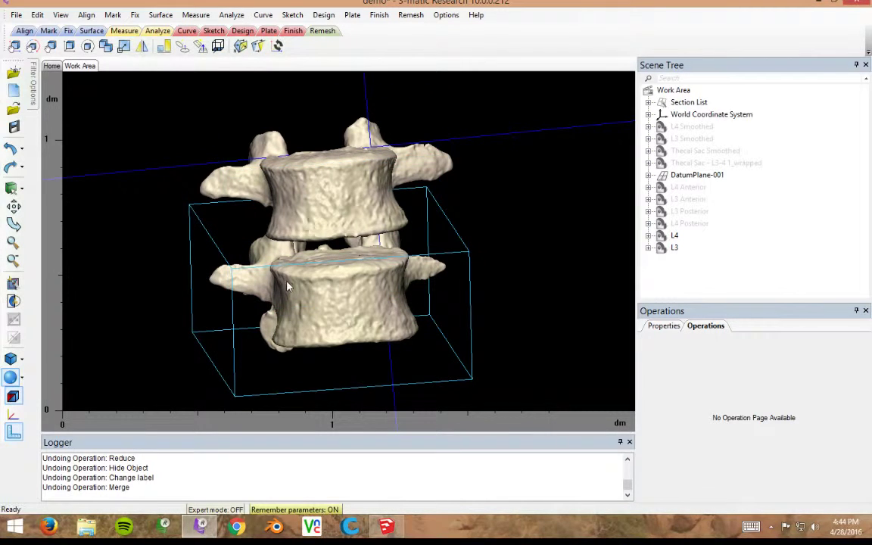
click(675, 240)
ctrl+click(677, 250)
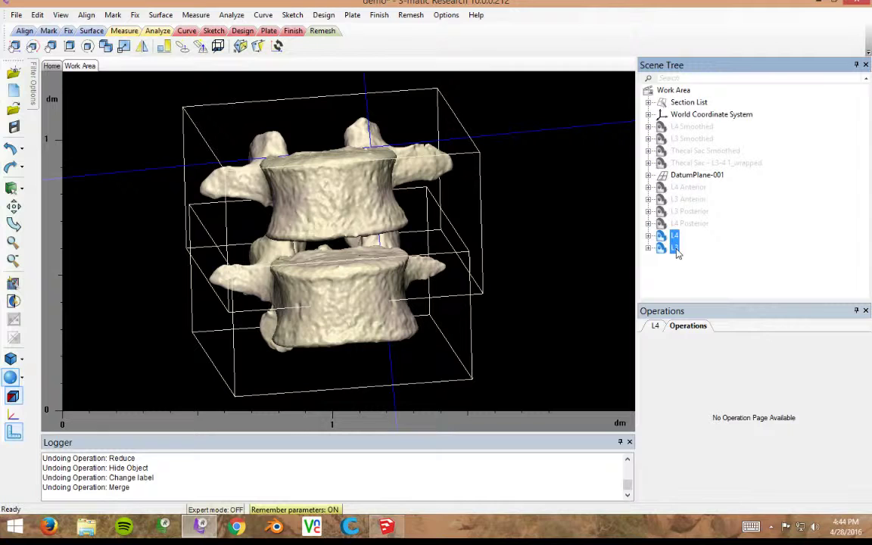
right_click(678, 253)
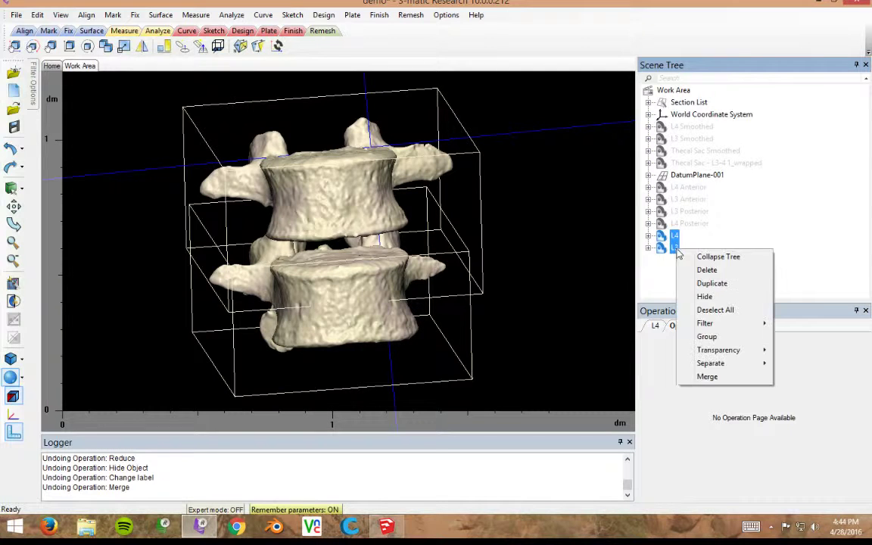
click(711, 377)
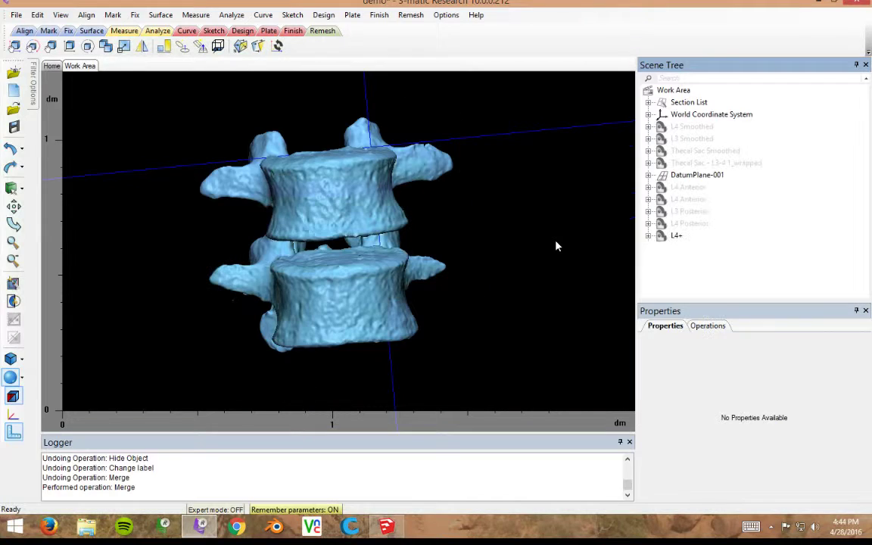
Rename the merged L4+ object to L3-L4
click(674, 236)
text(L3)
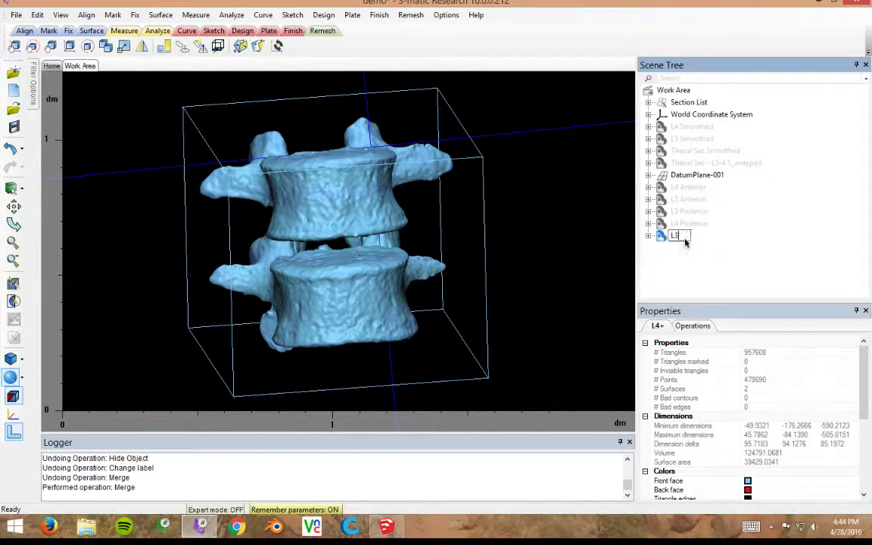
text(-L4)
key(Return)
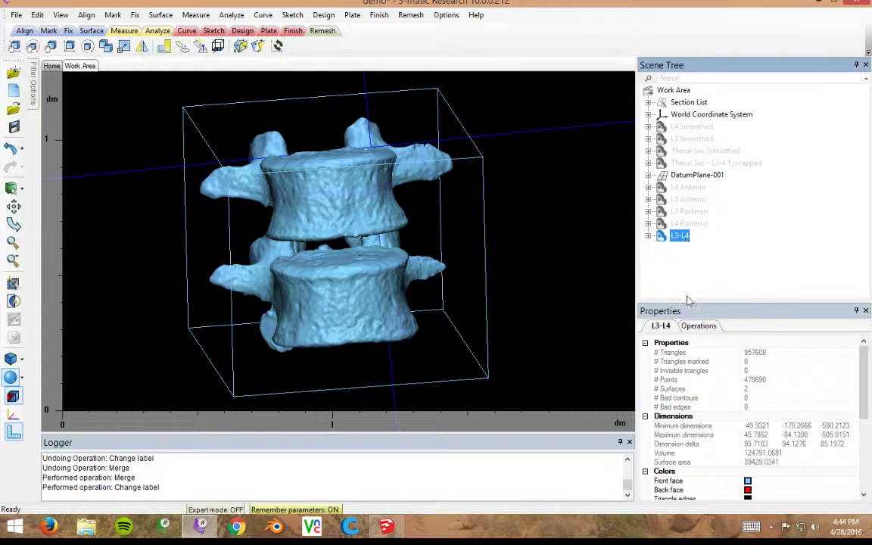
click(676, 328)
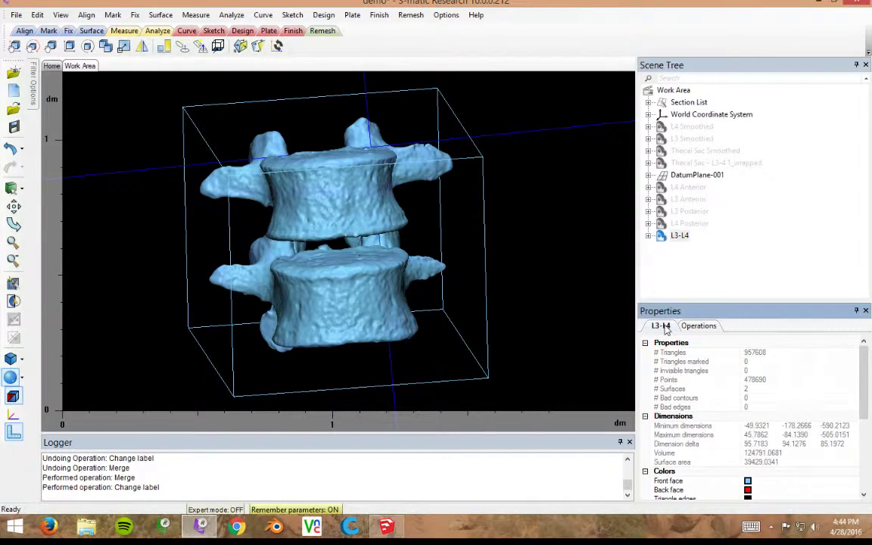
Change the L3-L4 front face colour to pale cream and check its 957608 triangles
double_click(748, 481)
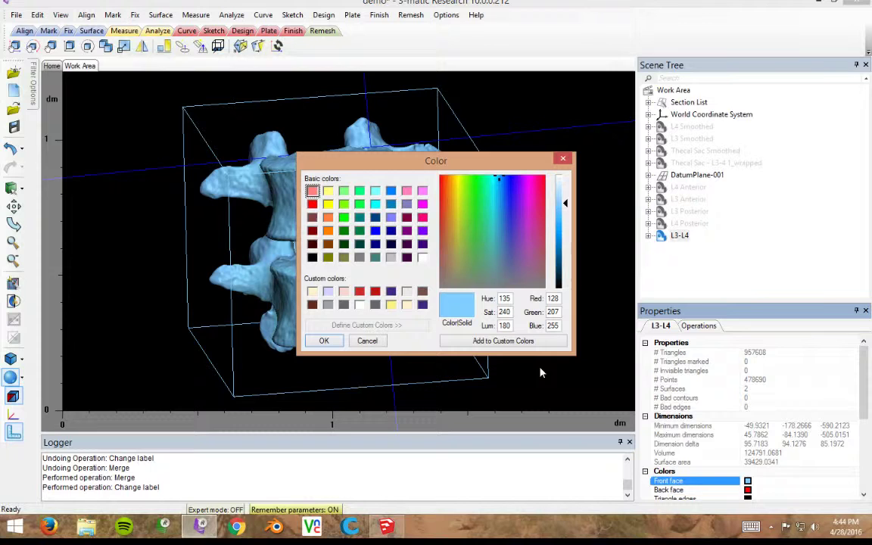
click(326, 341)
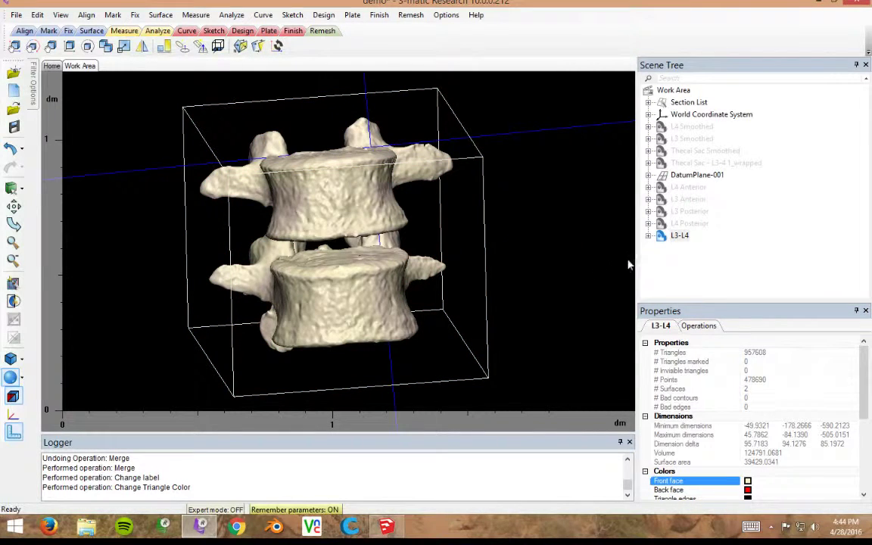
click(718, 356)
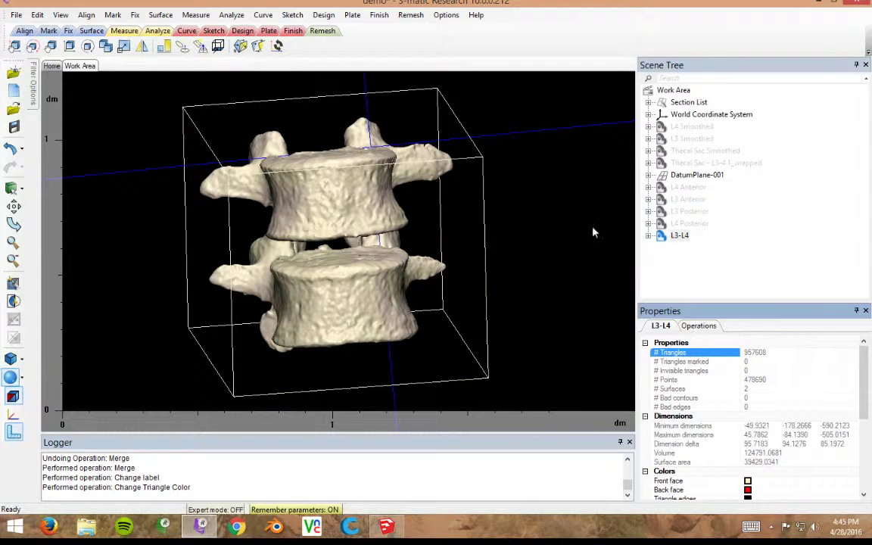
Reduce the L3-L4 mesh at geometrical error 0.25, down to 33410 triangles
click(135, 16)
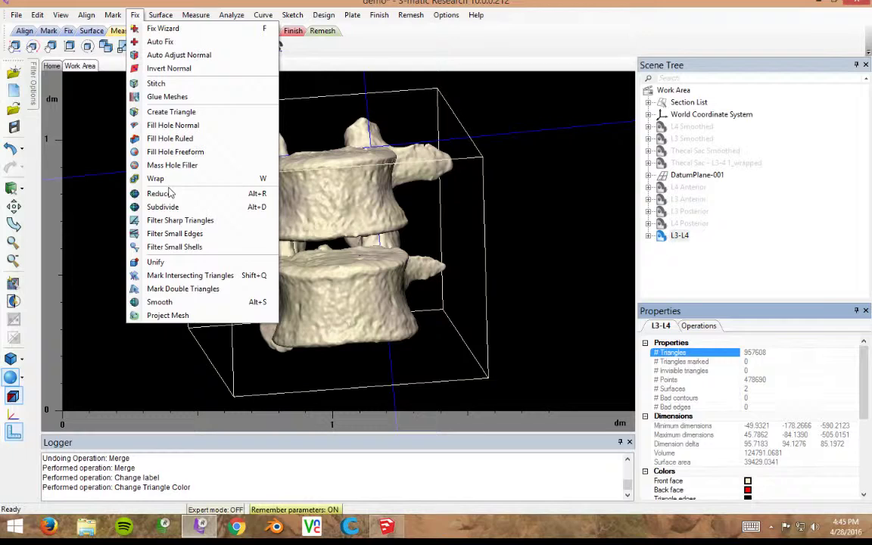
click(169, 193)
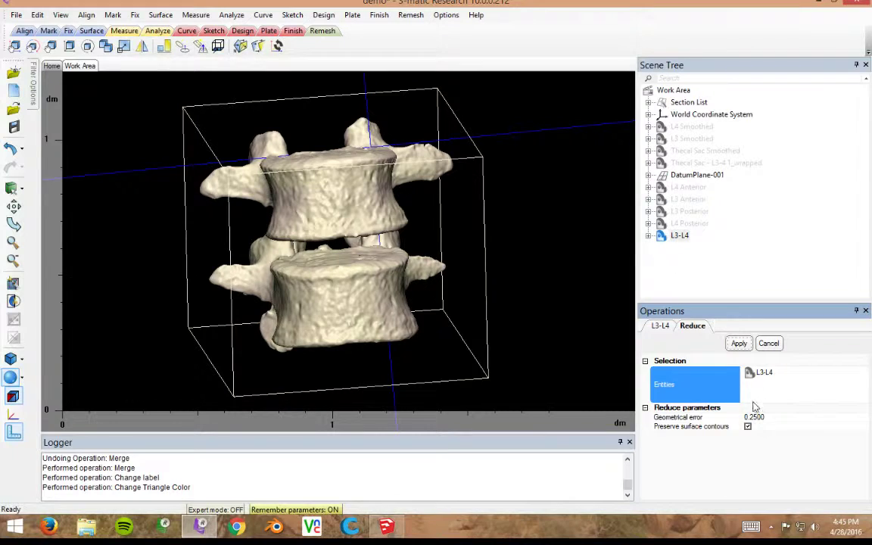
click(733, 419)
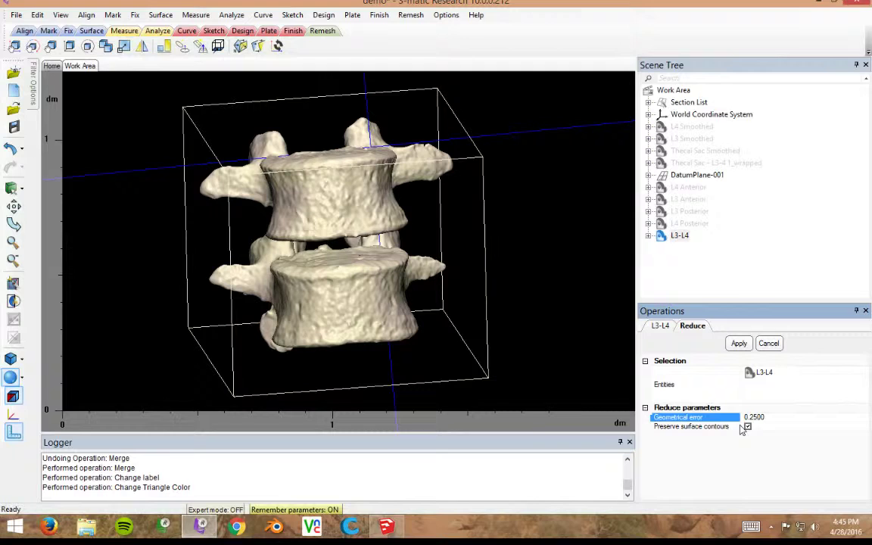
click(739, 344)
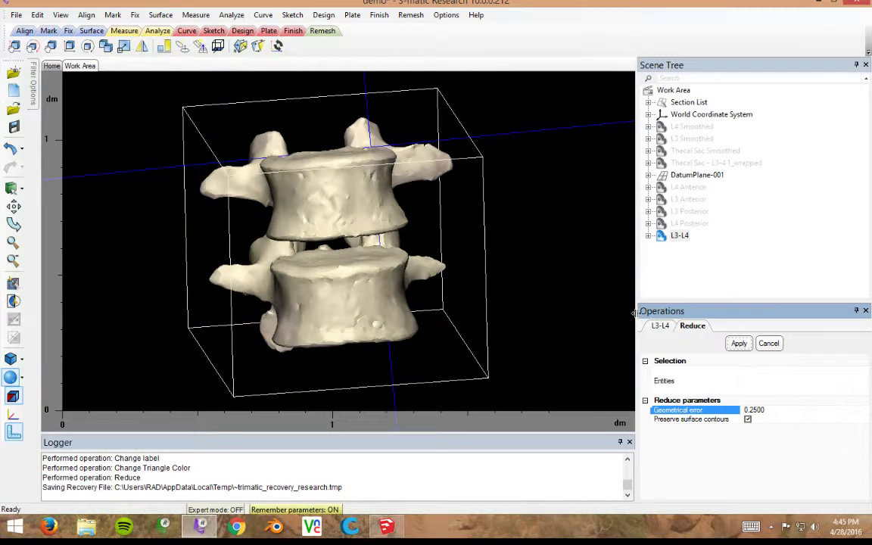
click(661, 327)
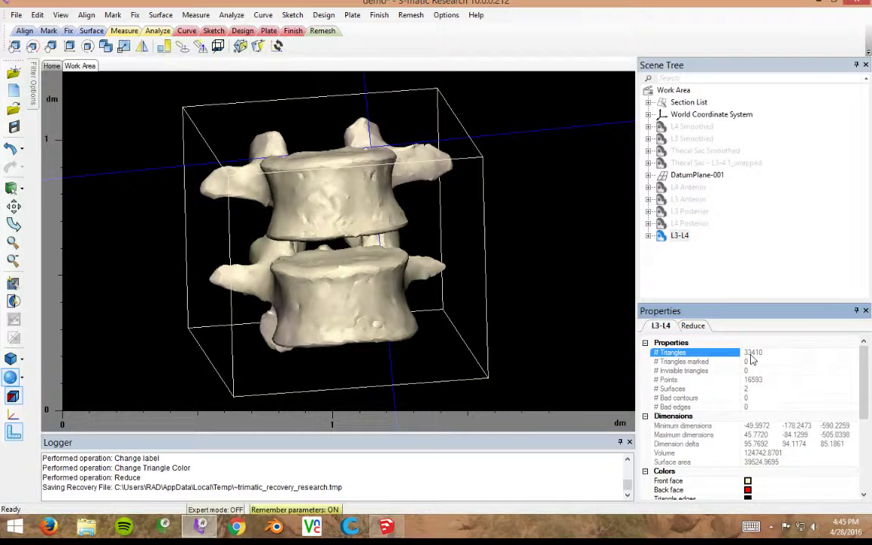
Undo the reduction to restore the full-resolution L3-L4 mesh
click(693, 326)
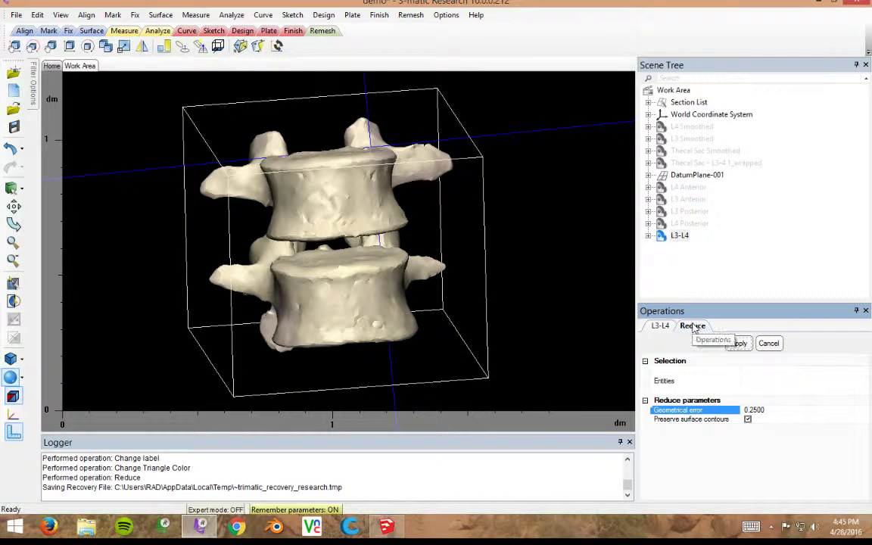
click(38, 14)
click(37, 26)
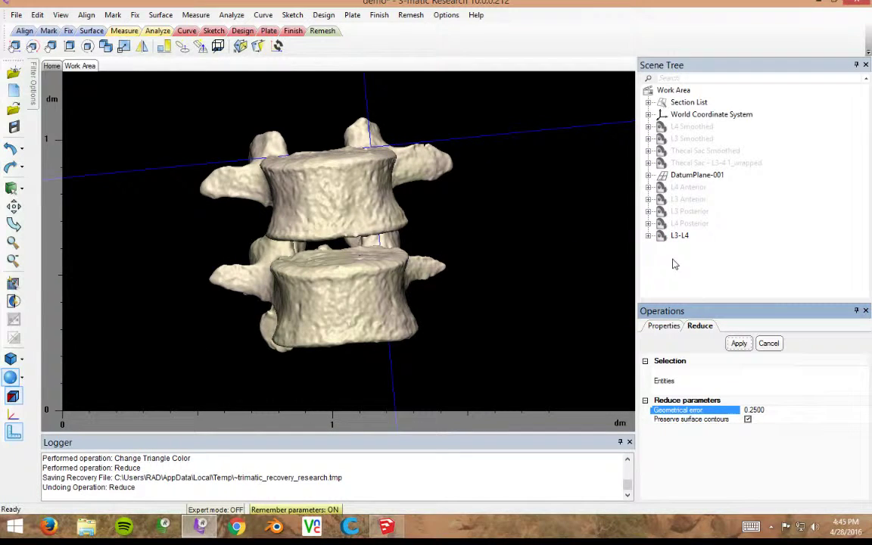
Duplicate L3-L4 and hide the original object
click(401, 227)
click(681, 237)
right_click(688, 241)
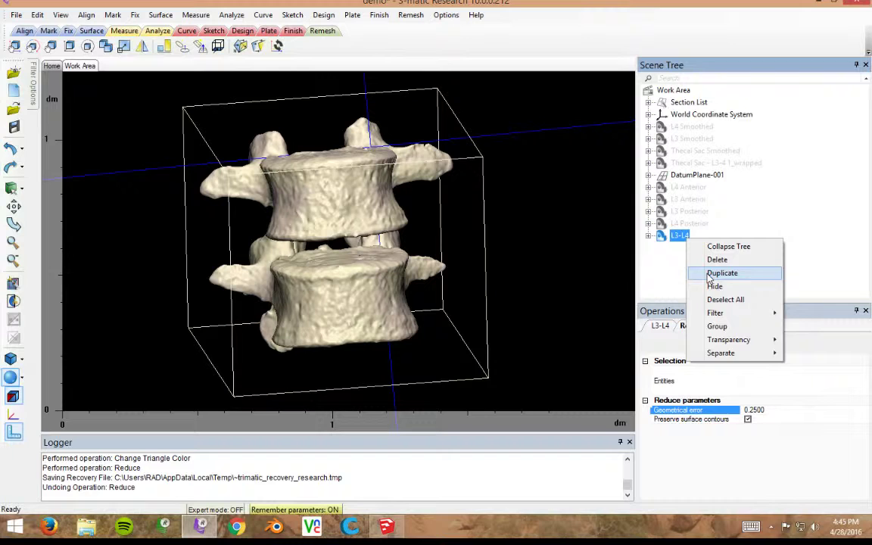
click(720, 273)
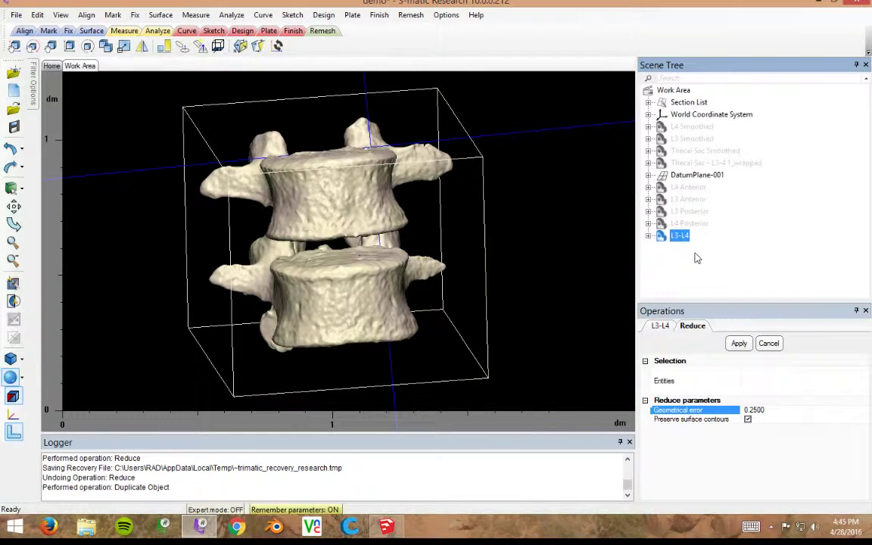
click(681, 245)
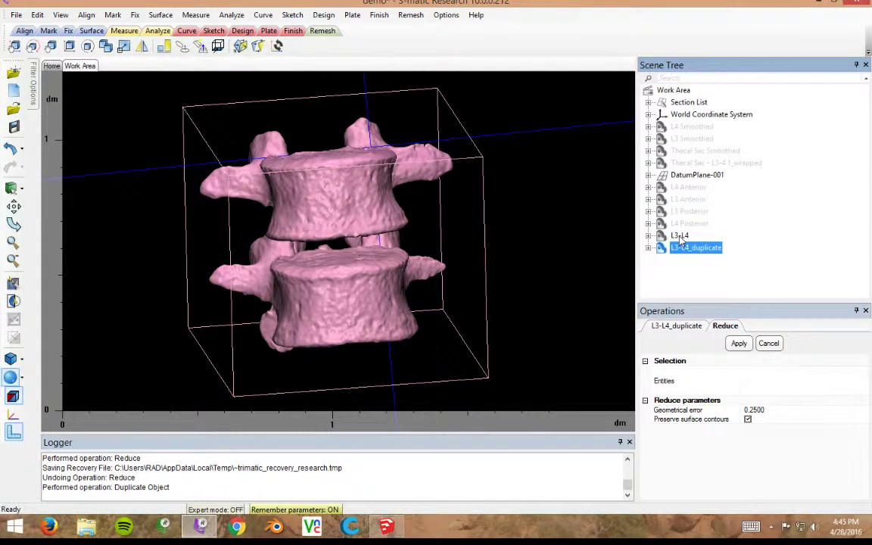
click(681, 238)
right_click(681, 238)
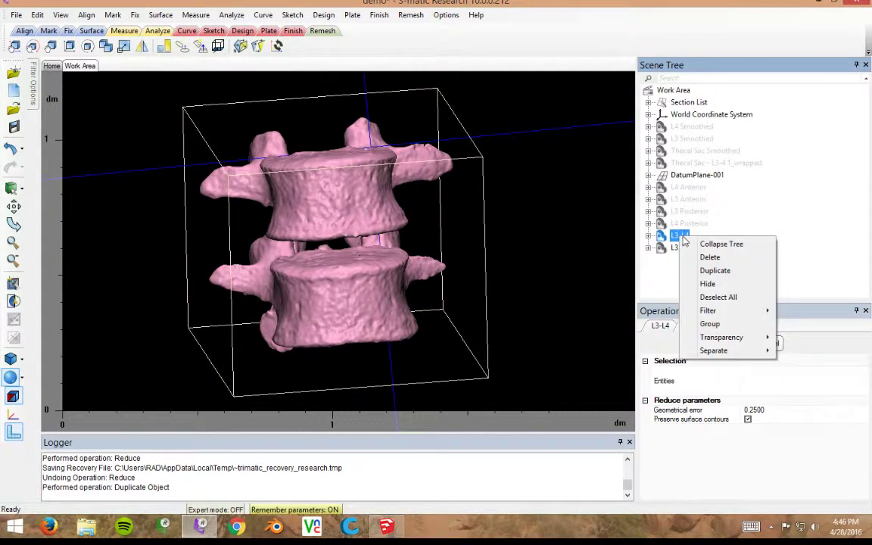
click(706, 283)
Reduce L3-L4_duplicate with a geometrical error of 0.2000
click(690, 248)
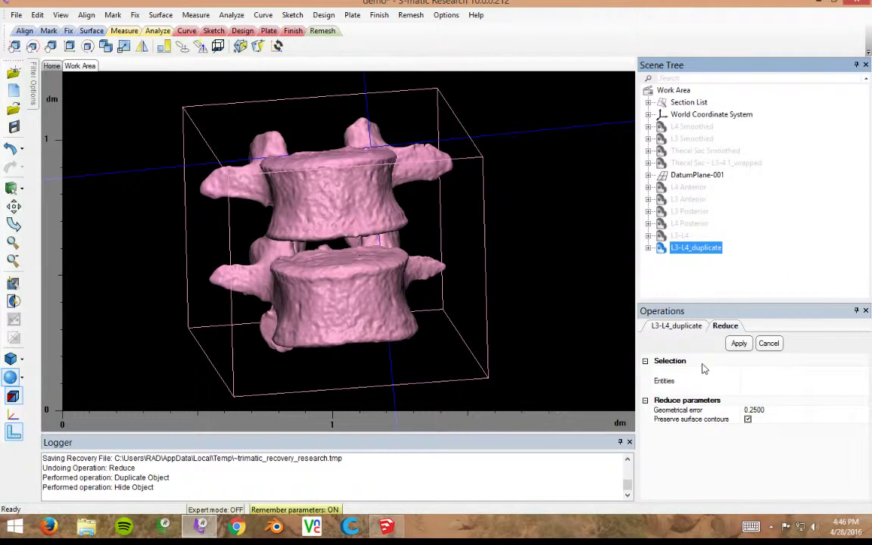
click(664, 383)
click(691, 250)
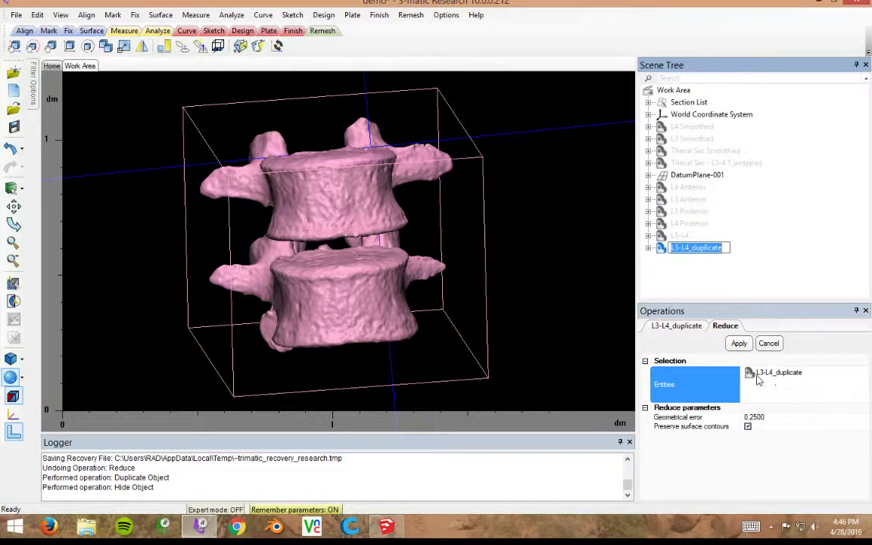
click(763, 417)
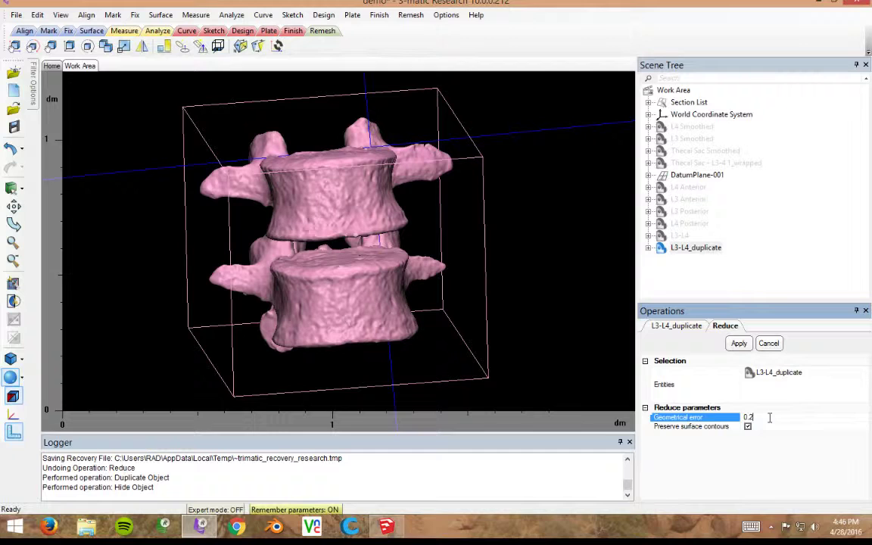
key(Tab)
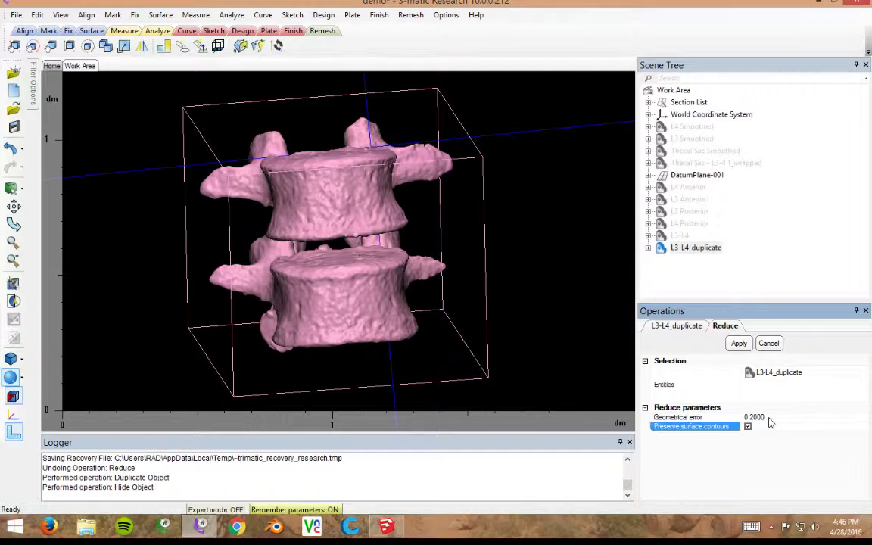
click(739, 344)
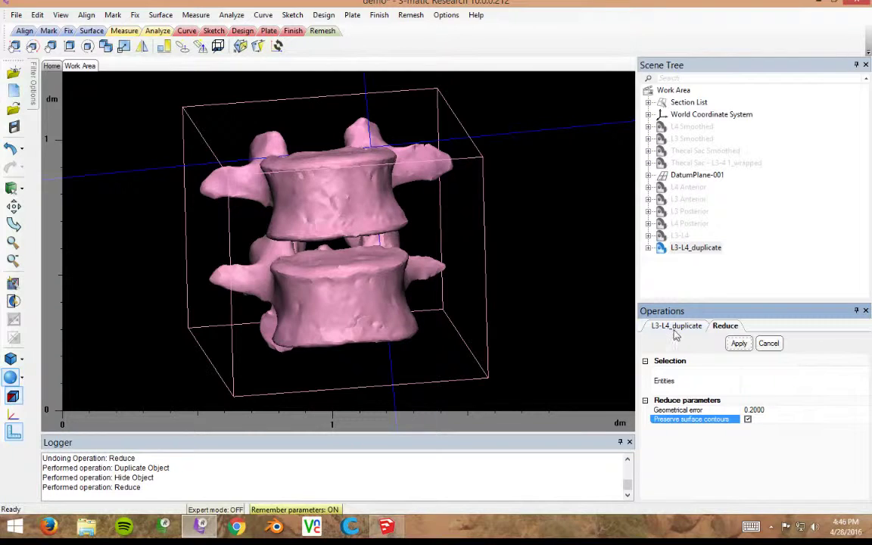
Check the 40810-triangle result, then undo the reduction
click(674, 327)
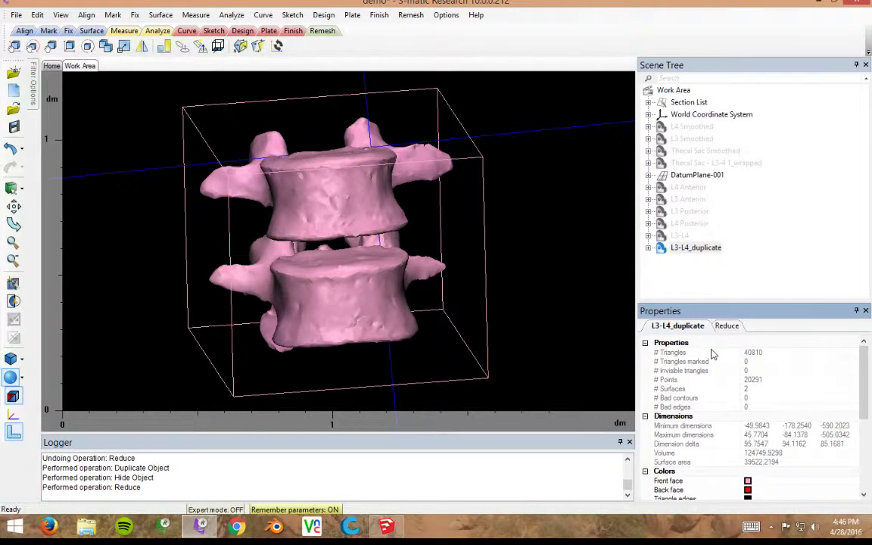
click(727, 327)
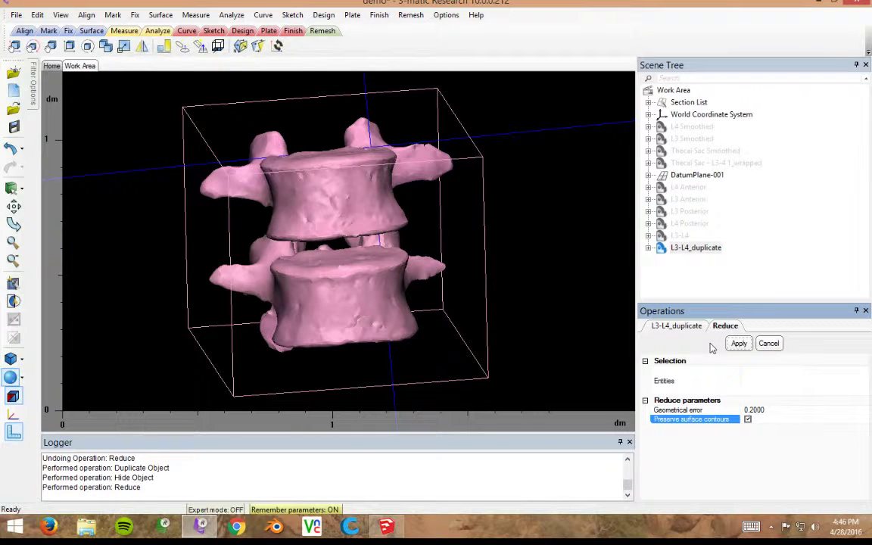
key(ctrl+z)
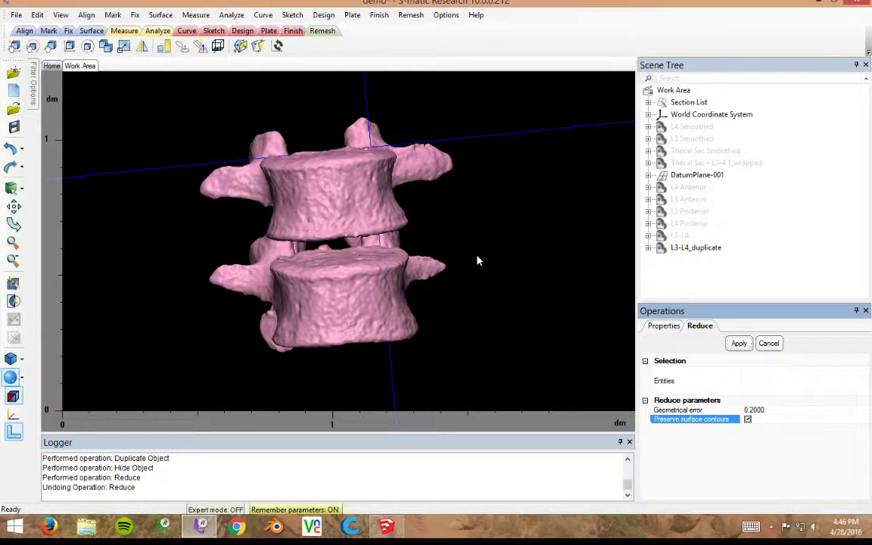
Reduce L3-L4_duplicate at geometrical error 0.18, leaving 45260 triangles and 22516 points
click(689, 248)
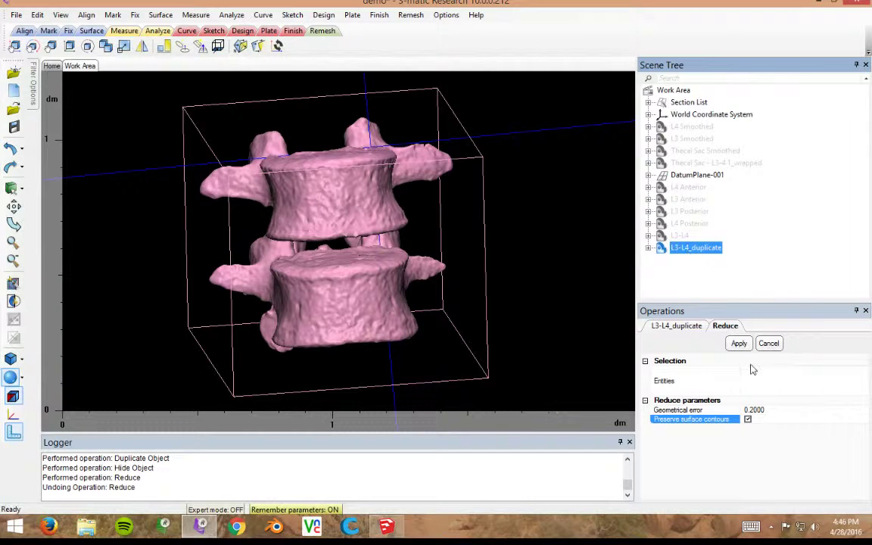
click(702, 376)
click(688, 248)
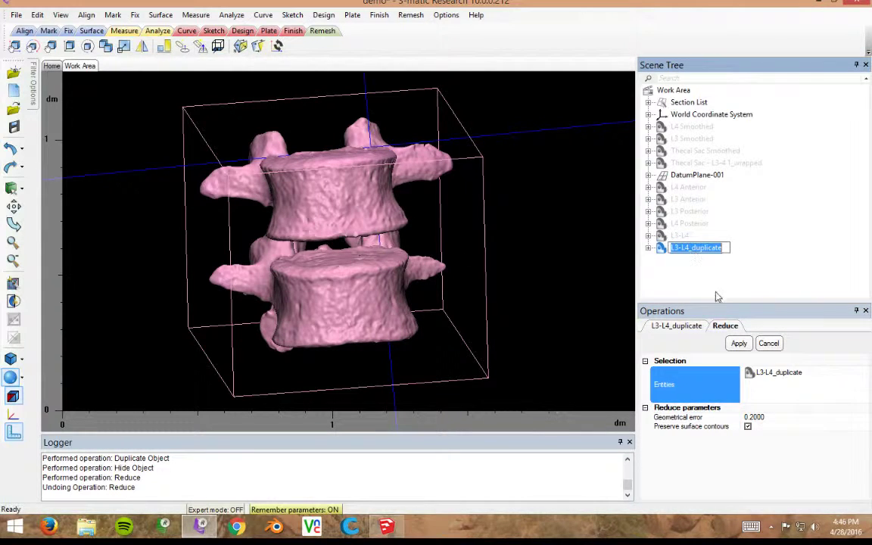
click(767, 416)
text(0.18)
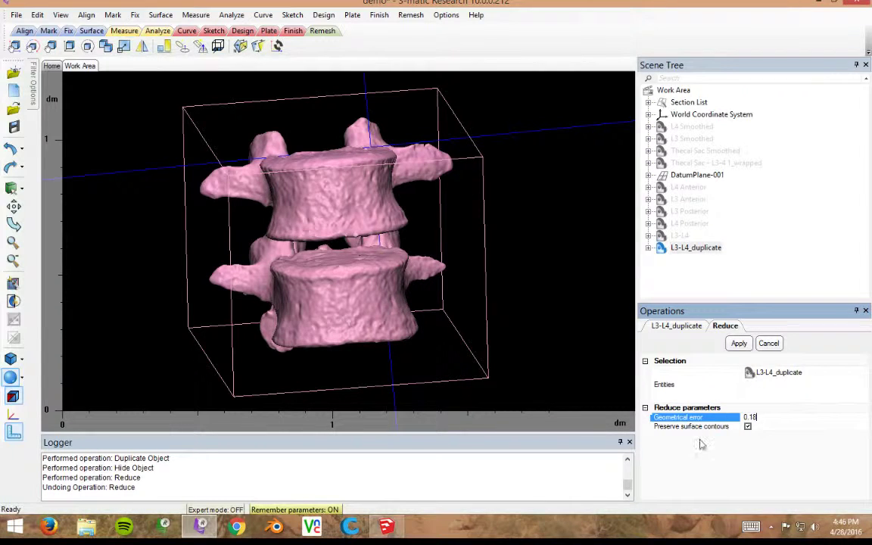
key(Return)
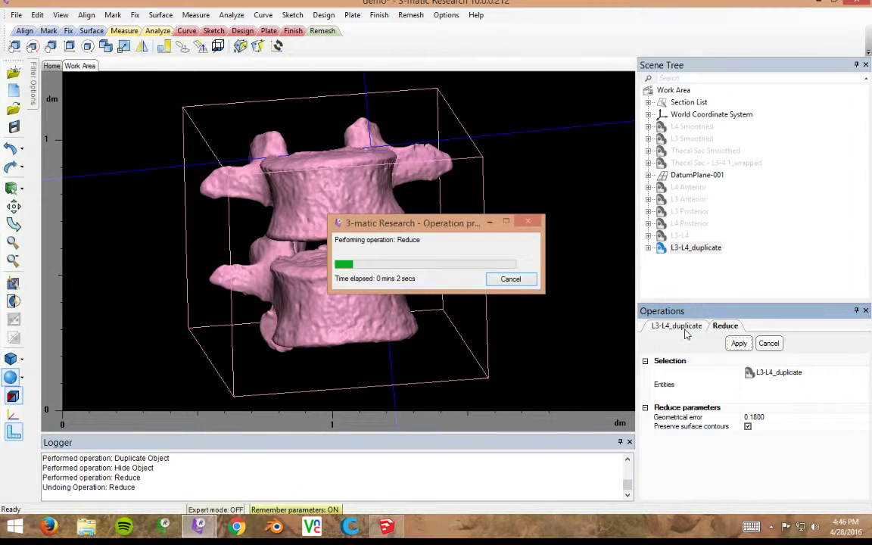
click(684, 327)
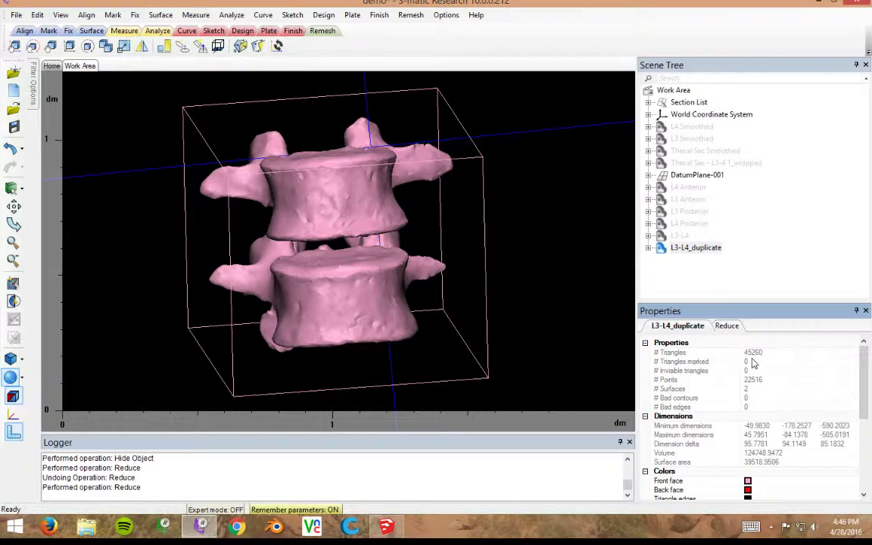
click(727, 327)
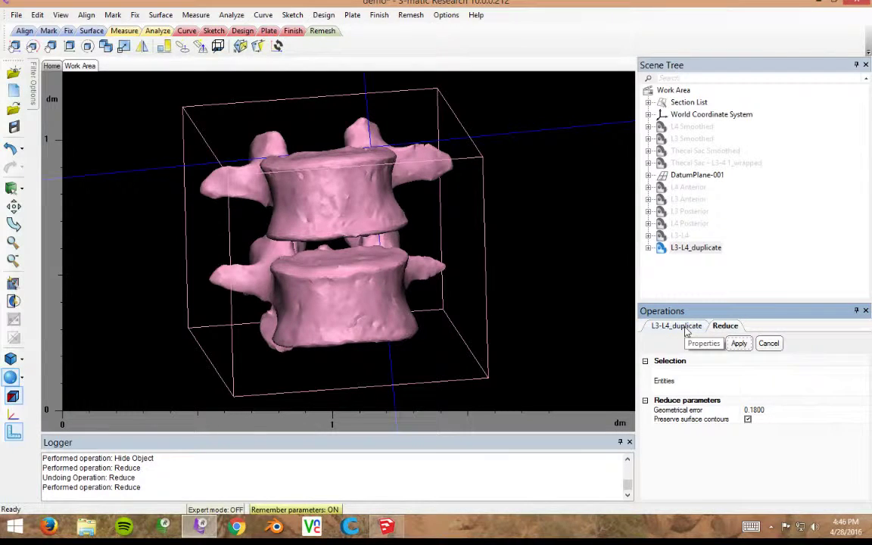
click(685, 332)
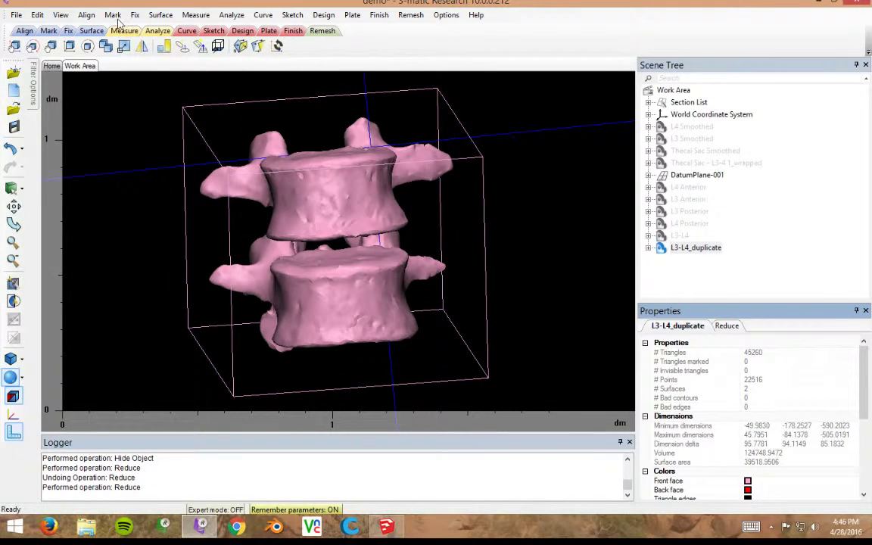
Smooth L3-L4_duplicate with smooth factor 0.3913 and inspect the surface
click(134, 15)
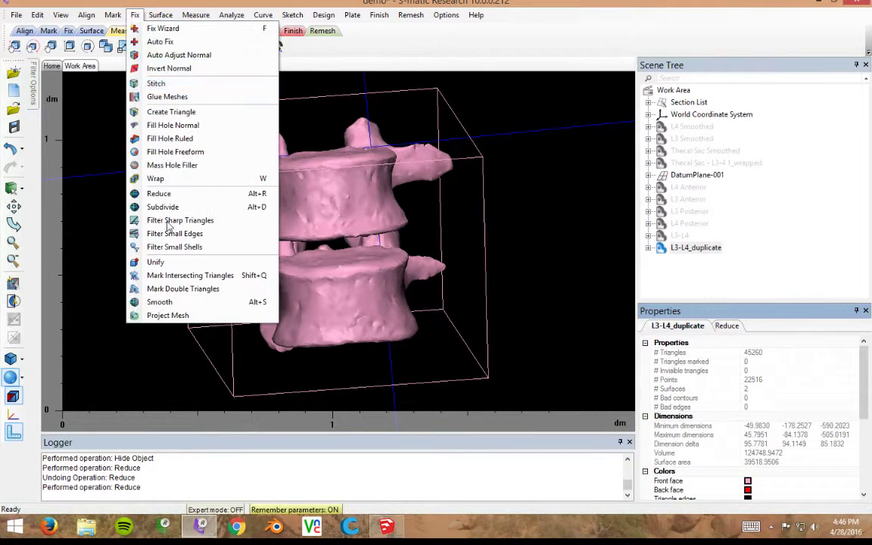
click(167, 303)
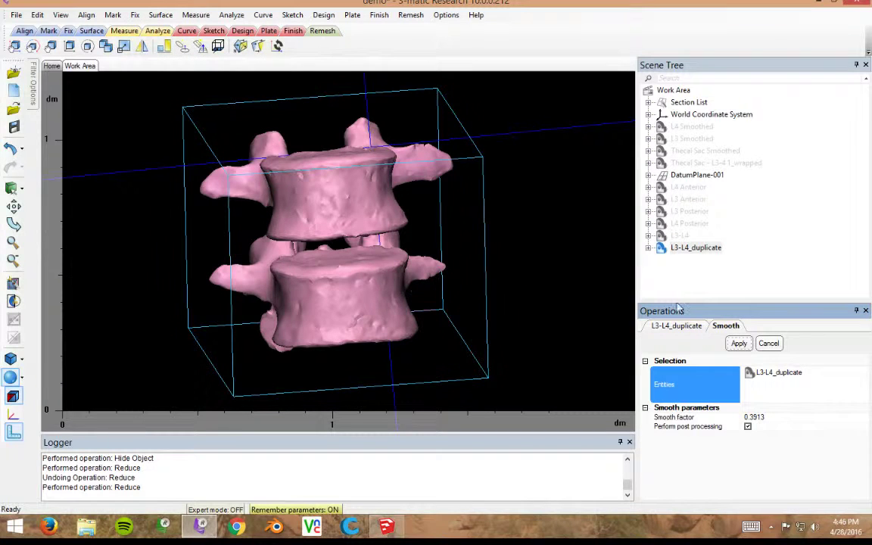
click(736, 343)
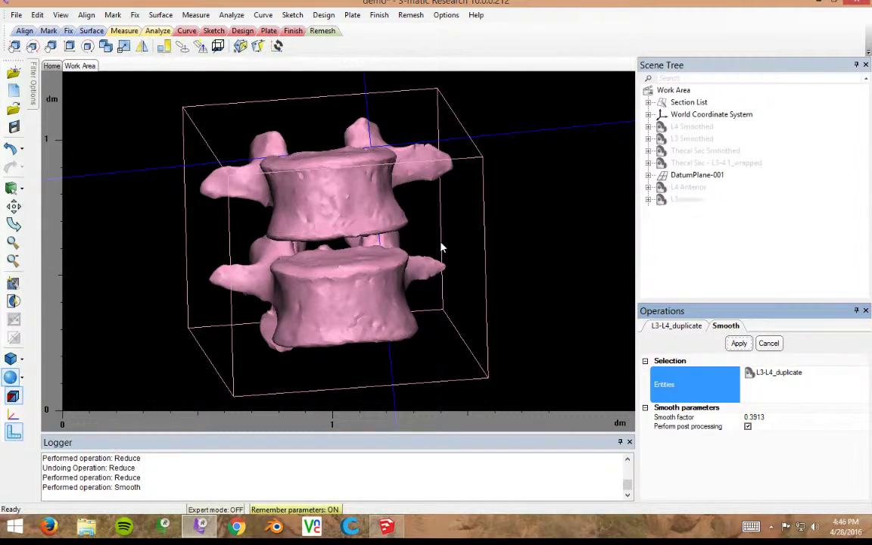
right_drag(302, 286, 277, 262)
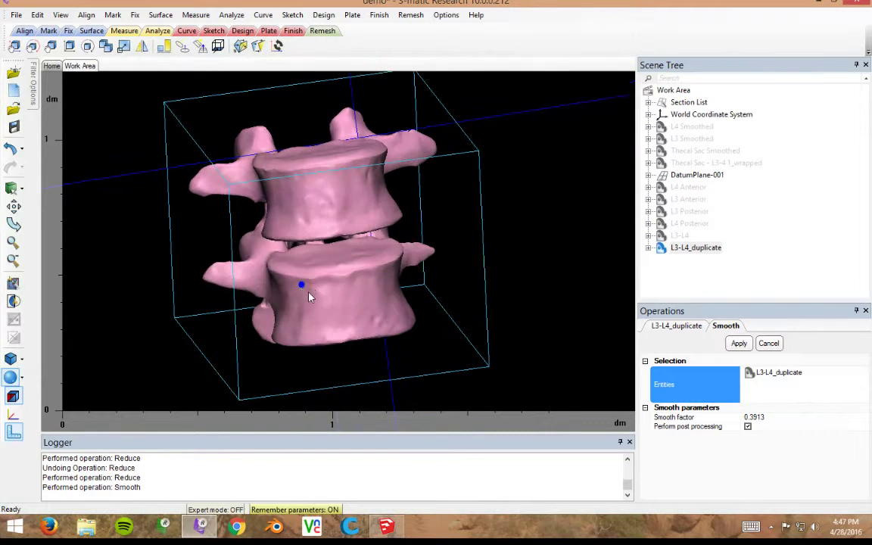
click(681, 329)
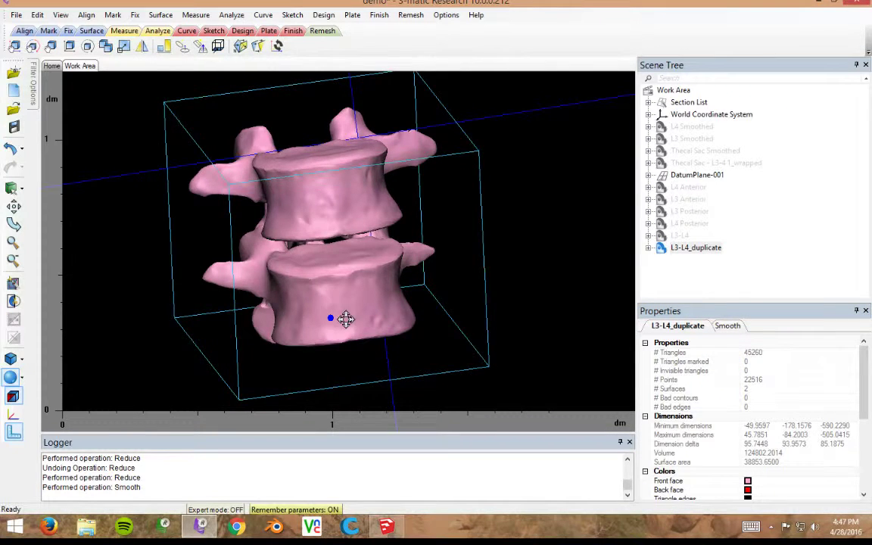
right_drag(345, 319, 324, 309)
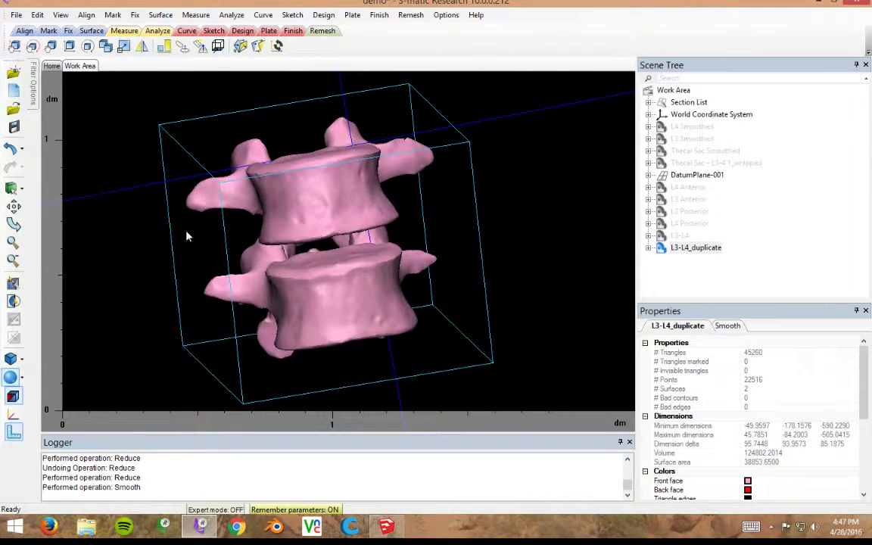
Rename L3-L4_duplicate to 'L3-L4 for Sketchup'
click(16, 15)
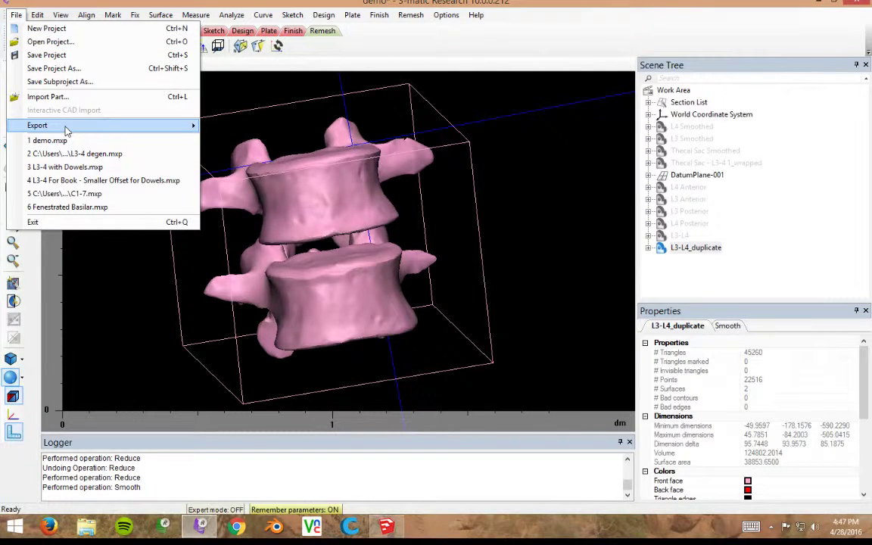
mouse_move(66, 130)
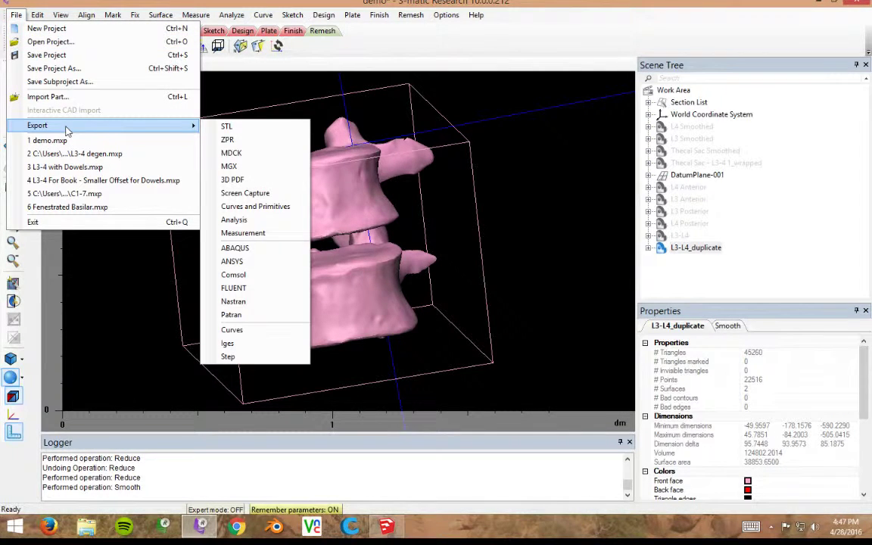
click(227, 129)
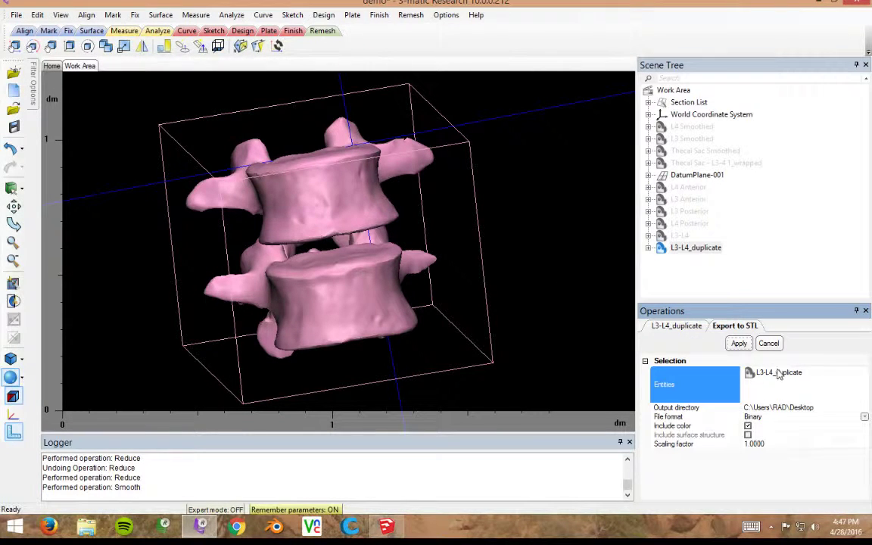
click(704, 248)
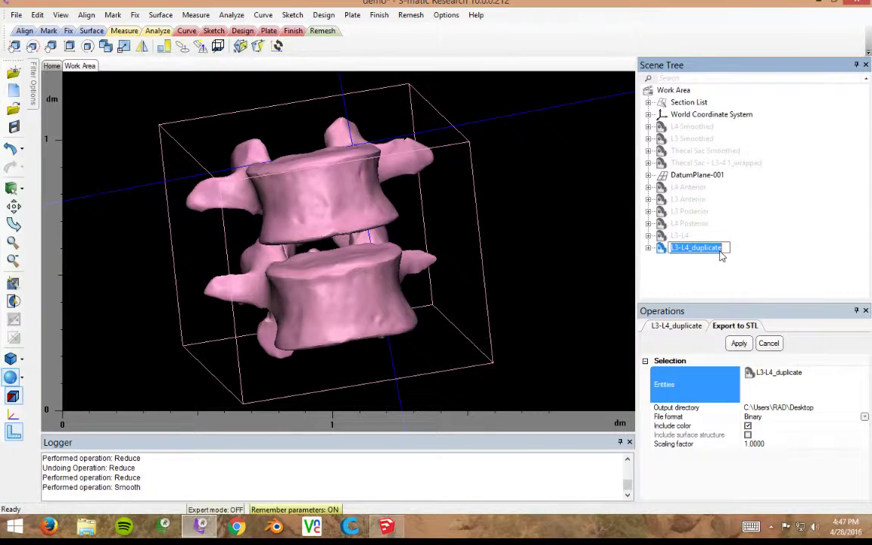
text(L3-L4)
key(Return)
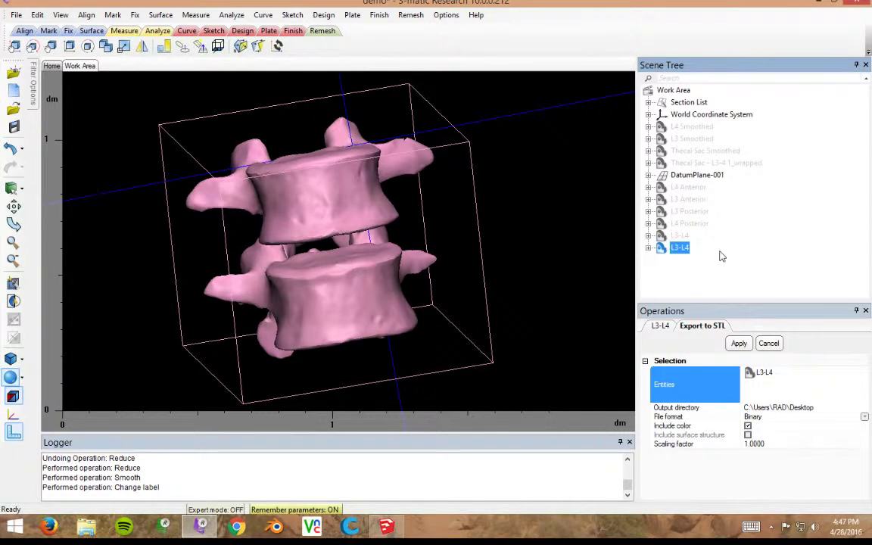
click(685, 253)
click(697, 252)
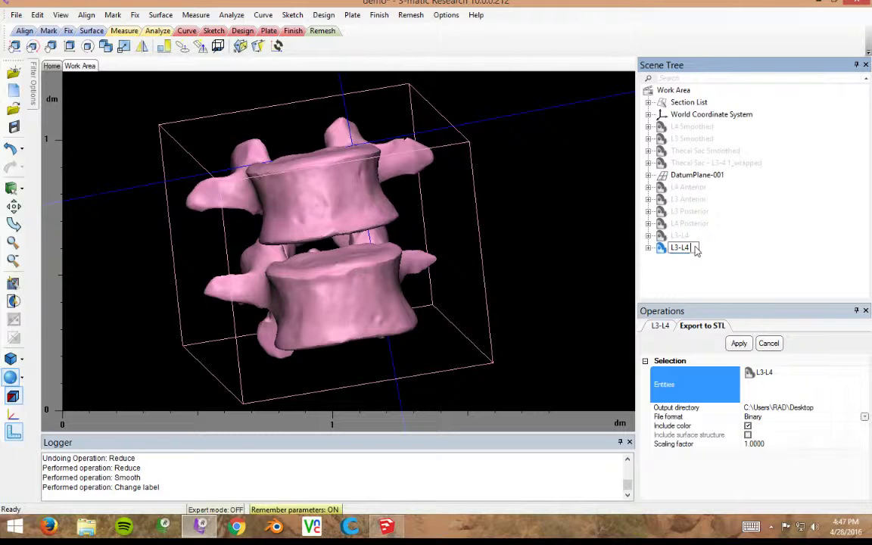
text(for Sketchup)
key(Return)
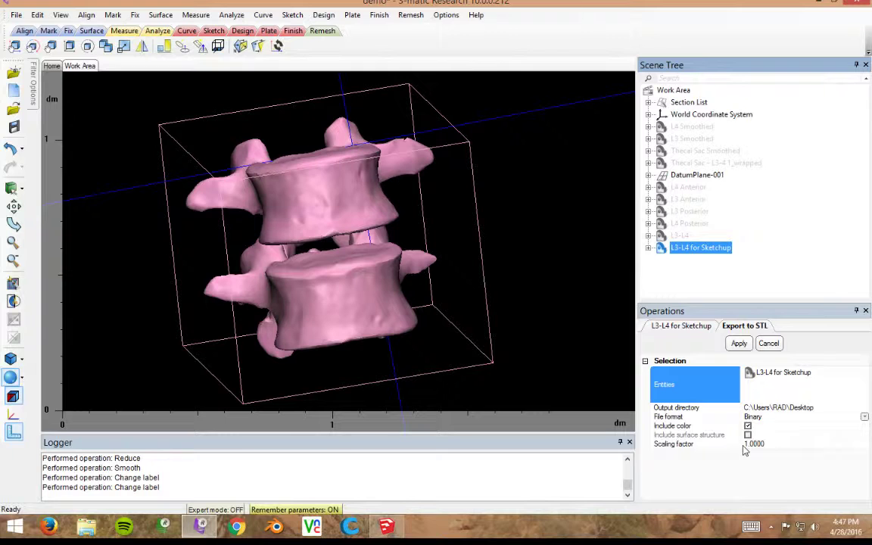
Colour the part light beige and export it as a binary STL to the Desktop
click(684, 327)
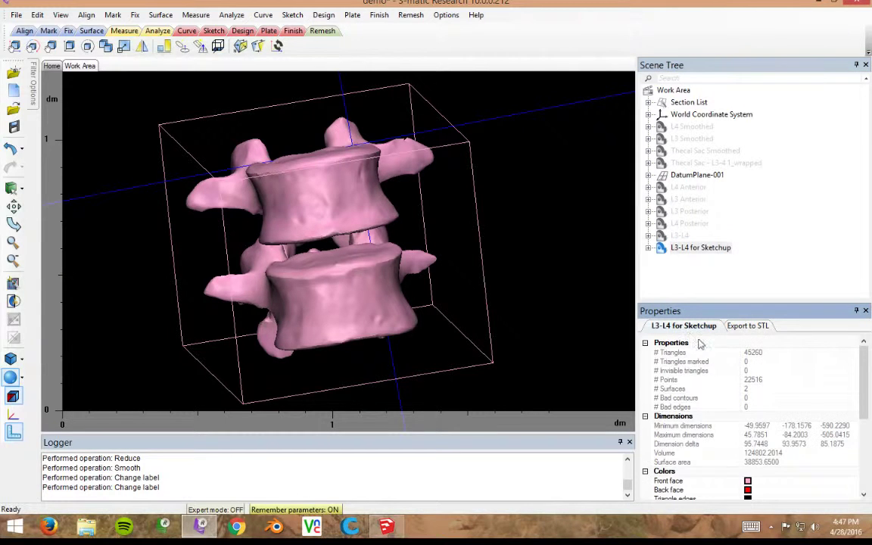
double_click(747, 481)
click(448, 180)
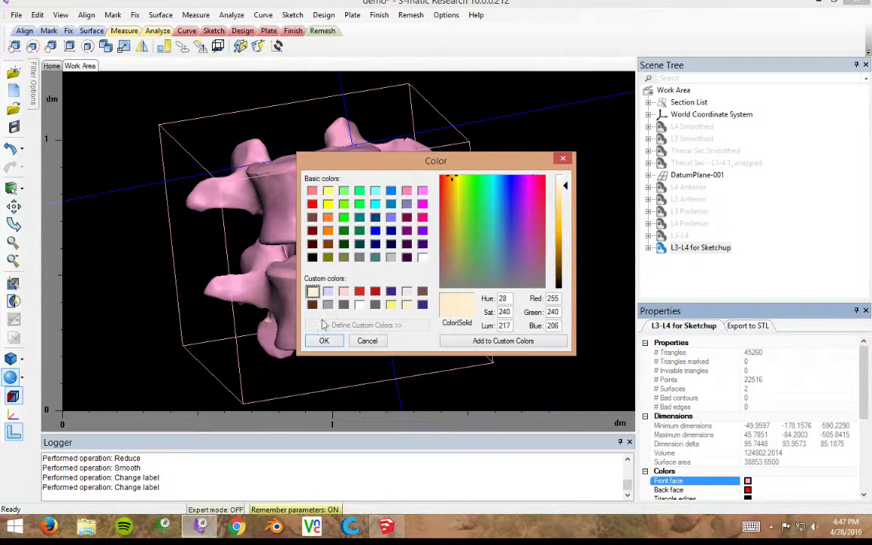
click(324, 341)
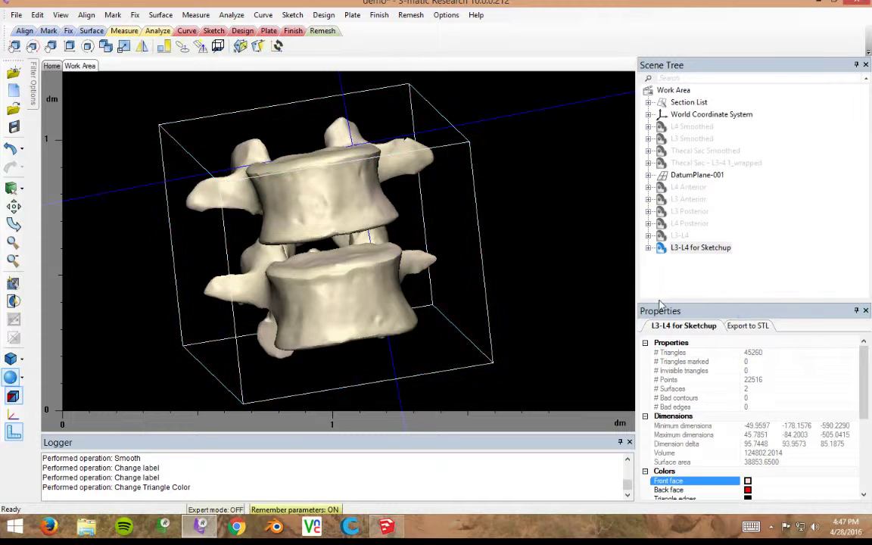
click(744, 327)
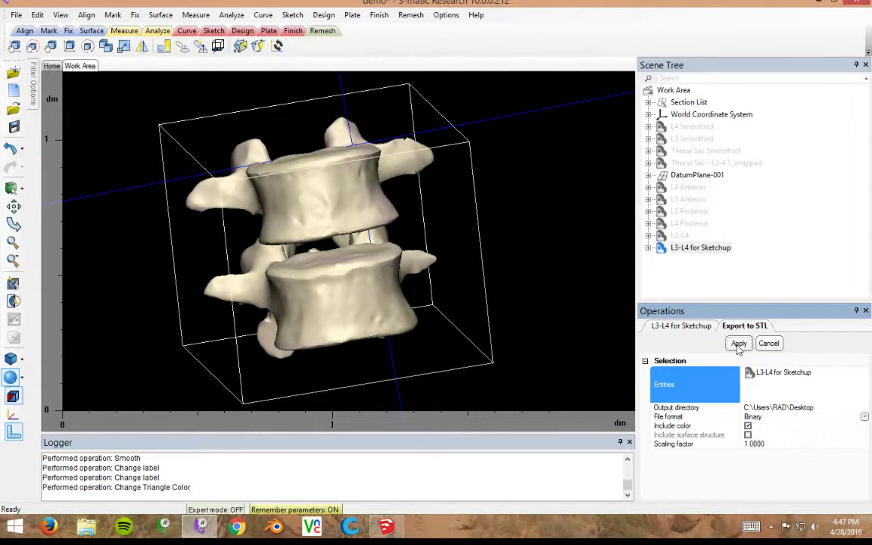
click(738, 344)
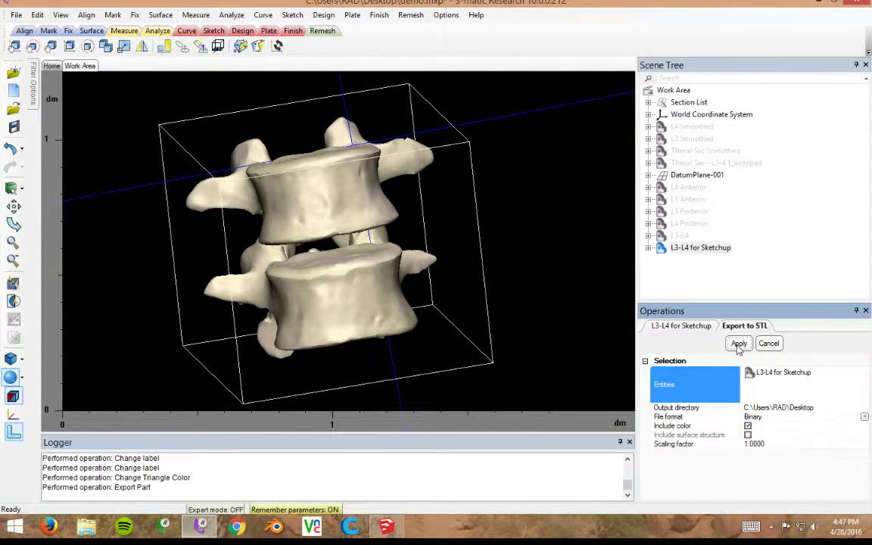
Erase the default person figure from the SketchUp model
click(385, 527)
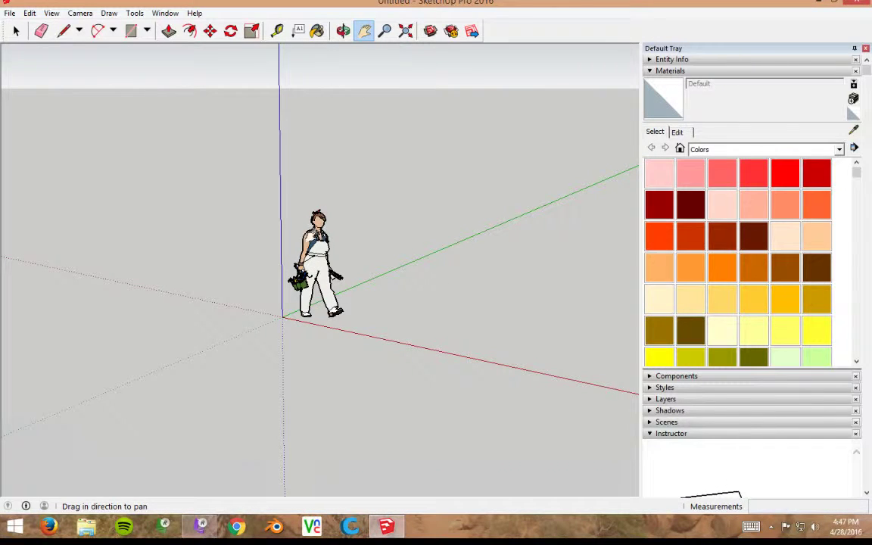
right_click(306, 260)
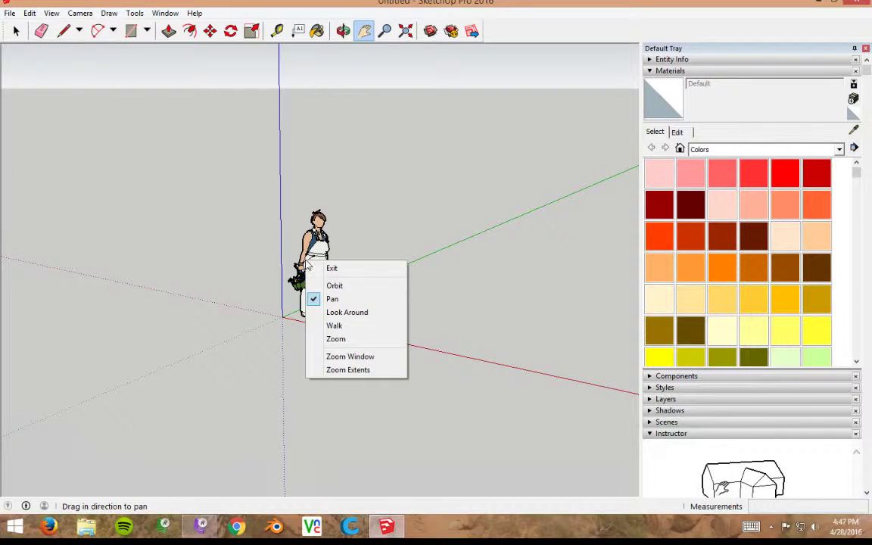
click(284, 234)
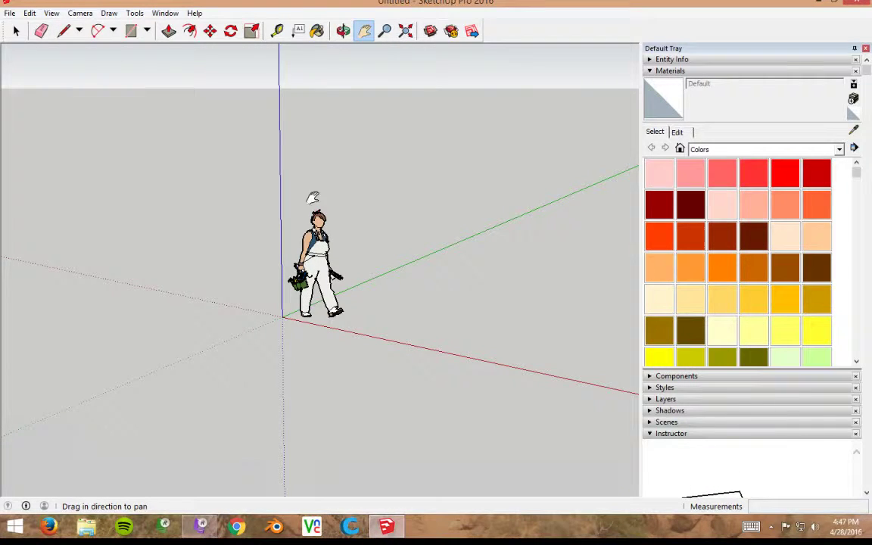
click(15, 31)
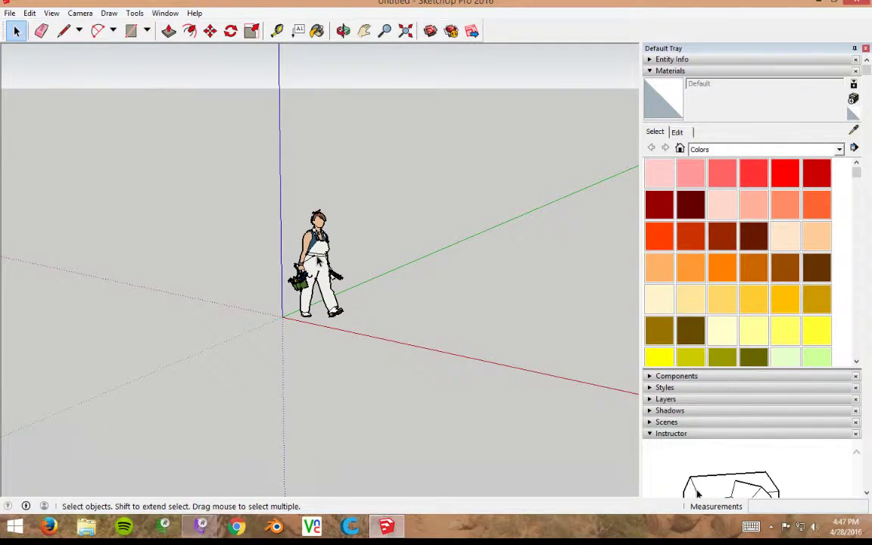
click(318, 260)
right_click(318, 222)
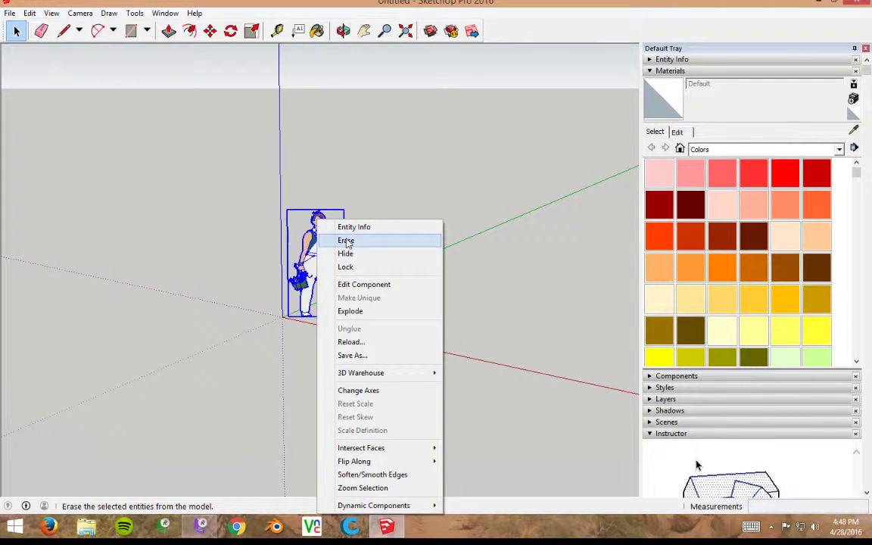
click(346, 241)
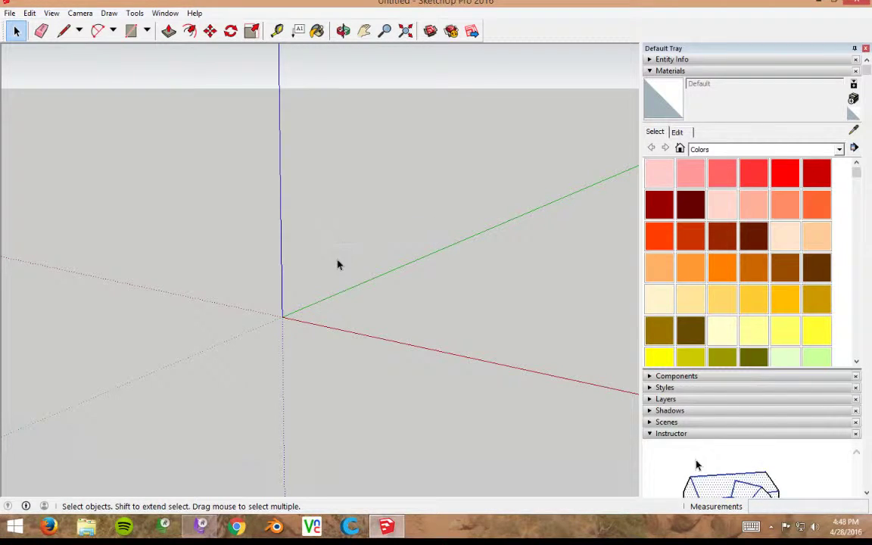
click(10, 13)
Import 'L3-L4 for Sketchup.stl' from the Desktop into the model
click(35, 187)
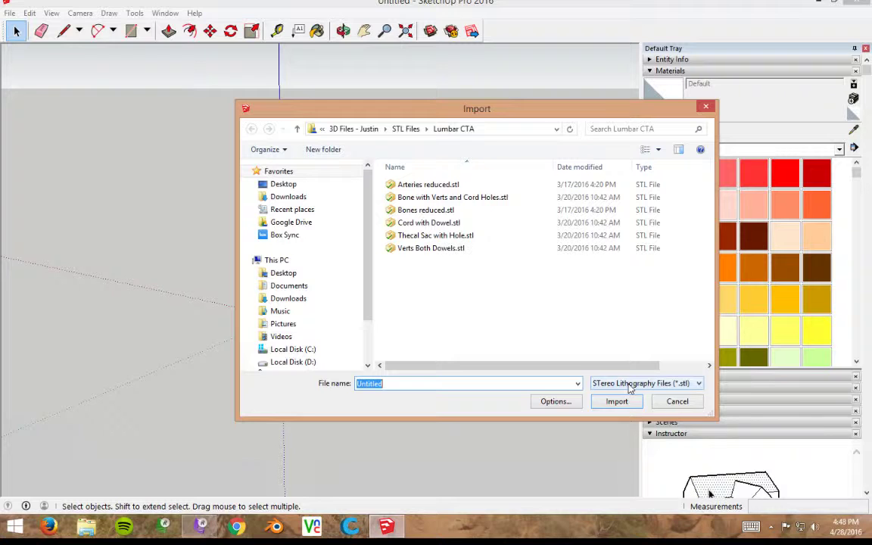
click(670, 402)
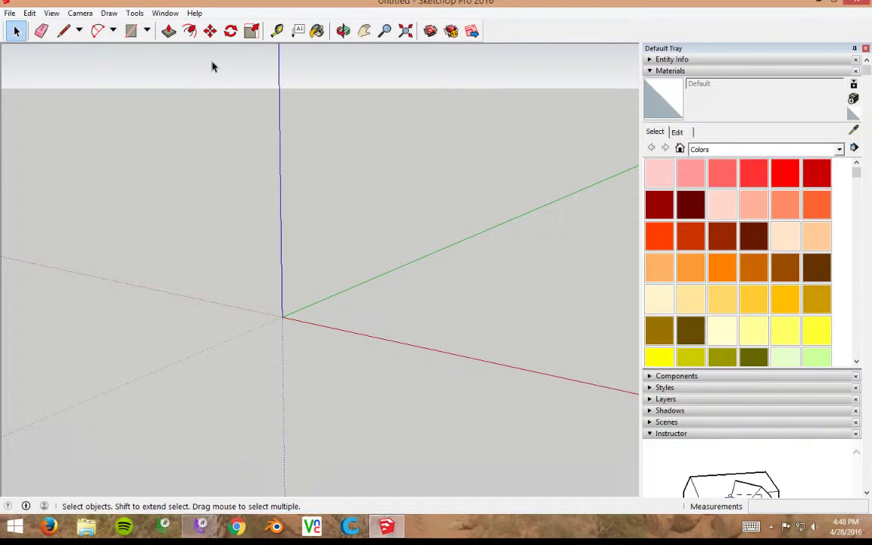
click(195, 13)
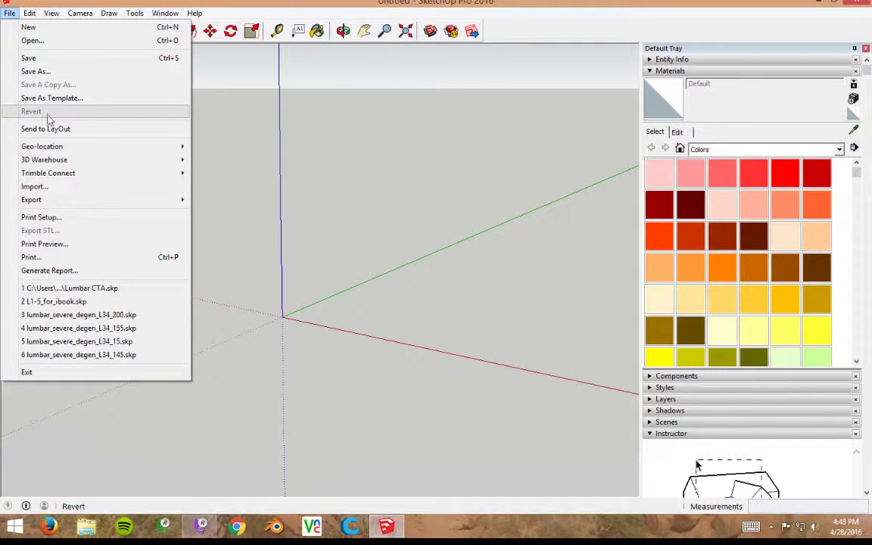
click(60, 188)
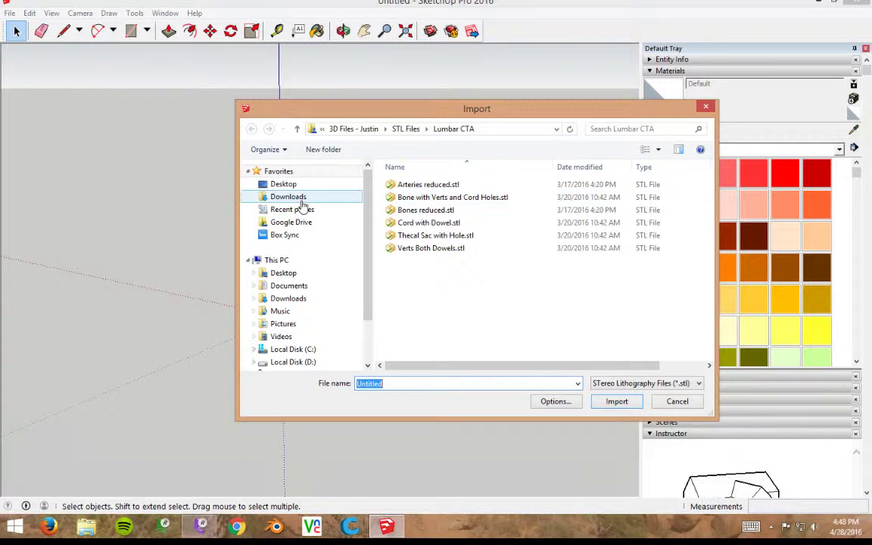
click(282, 185)
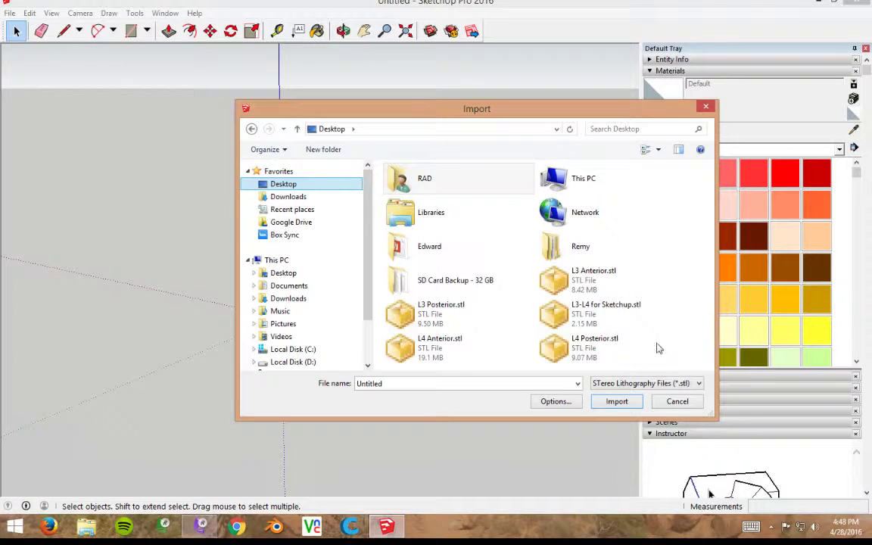
click(629, 319)
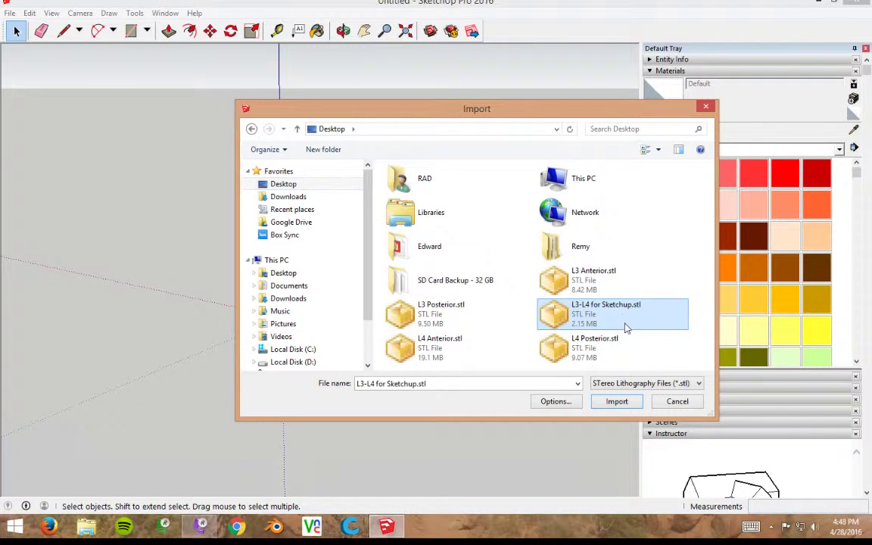
click(618, 403)
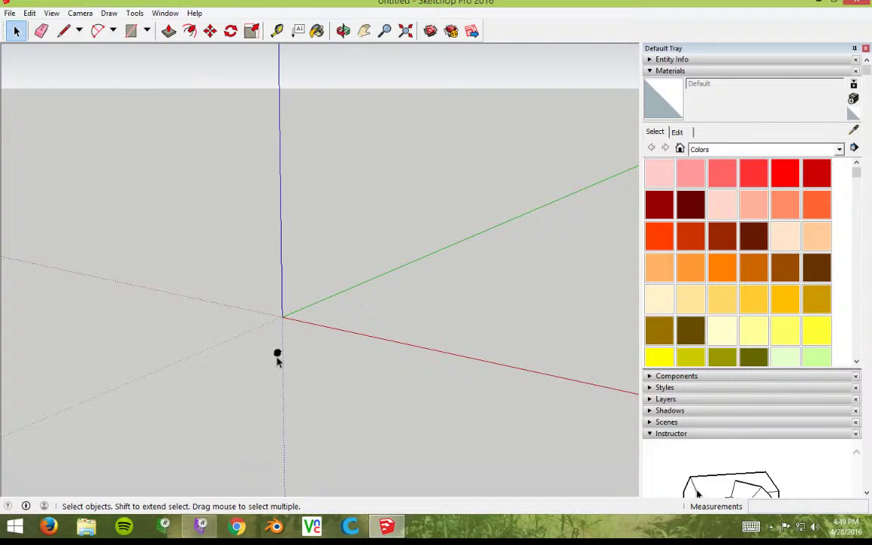
Zoom to fit the imported vertebrae and select the entire model
scroll(277, 359, up, 6)
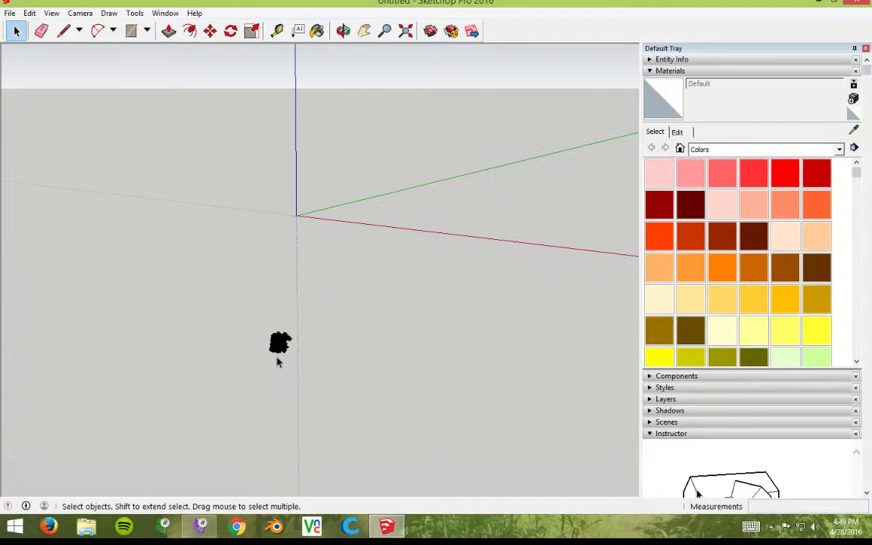
click(407, 33)
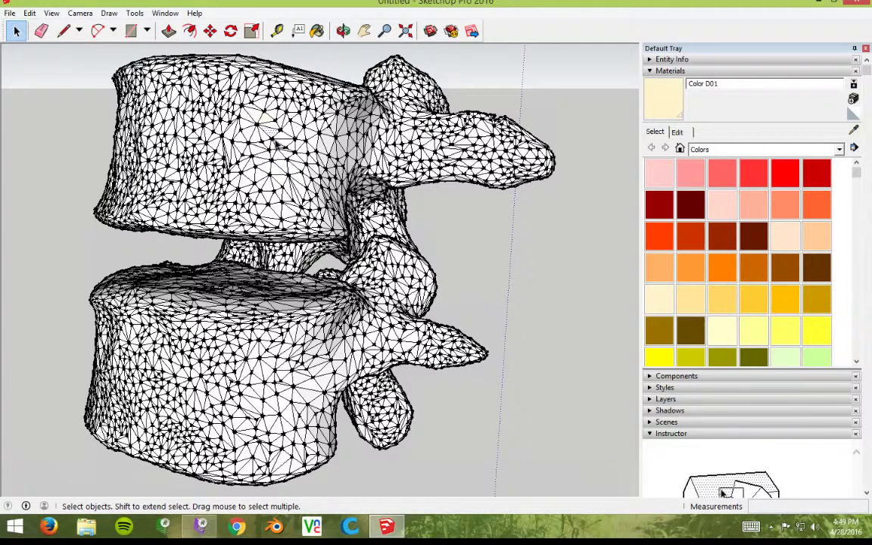
key(e)
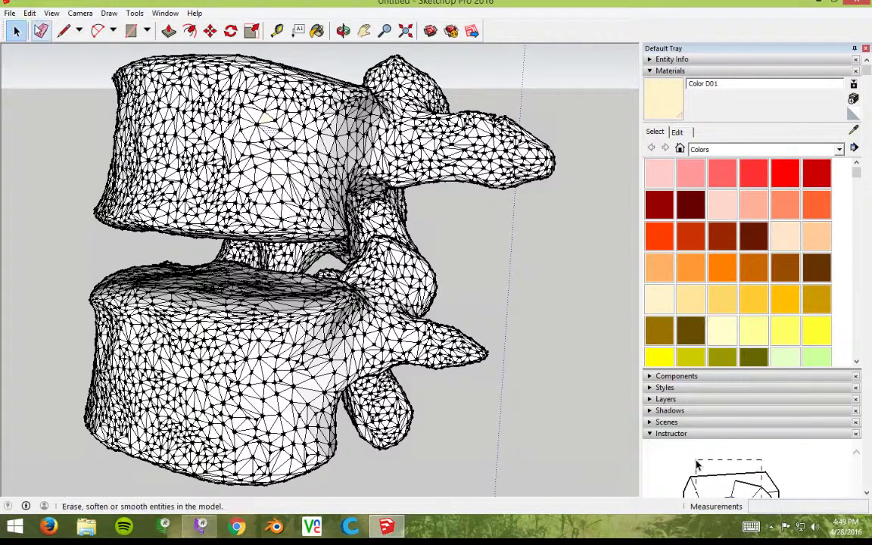
click(30, 13)
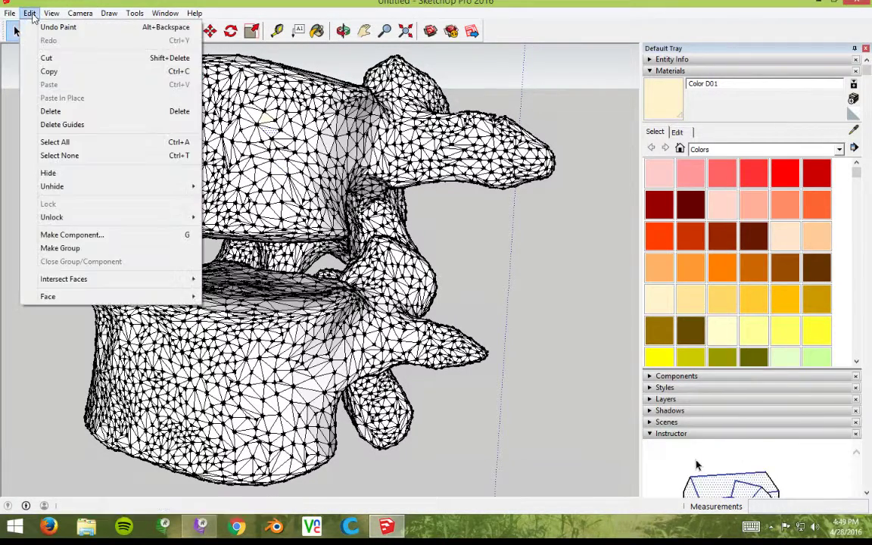
click(54, 143)
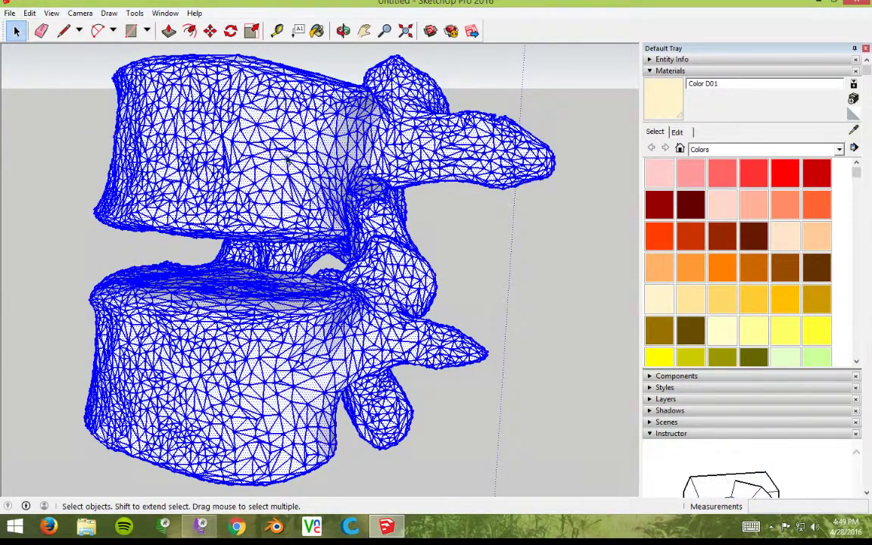
Paint the whole model with cream Color D01 and clear the selection
click(317, 30)
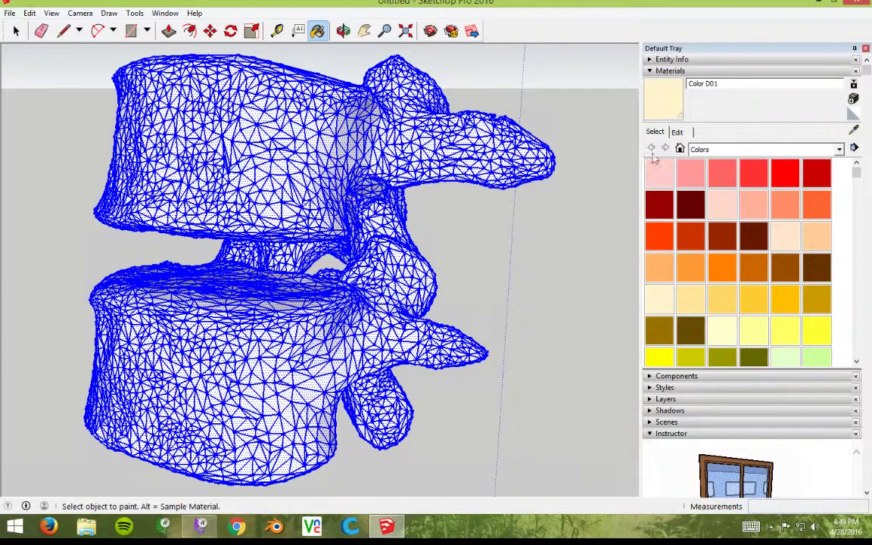
click(661, 298)
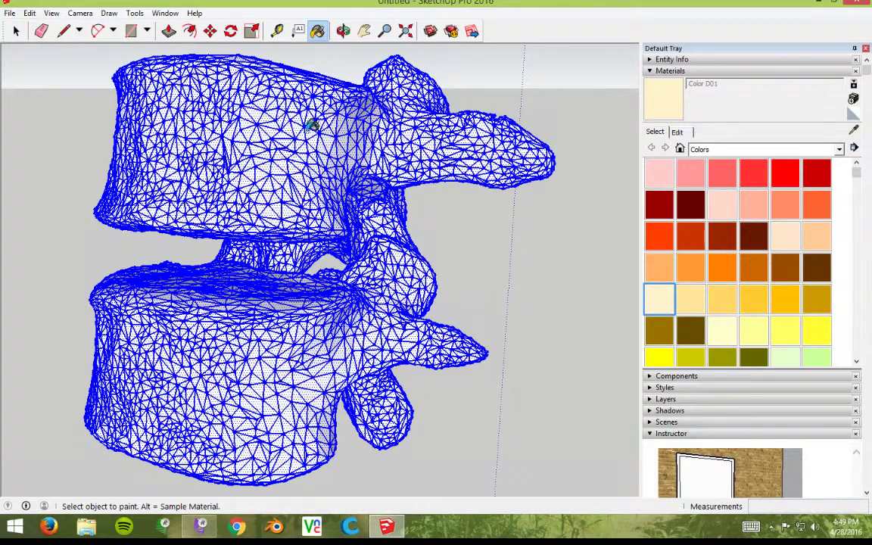
click(286, 131)
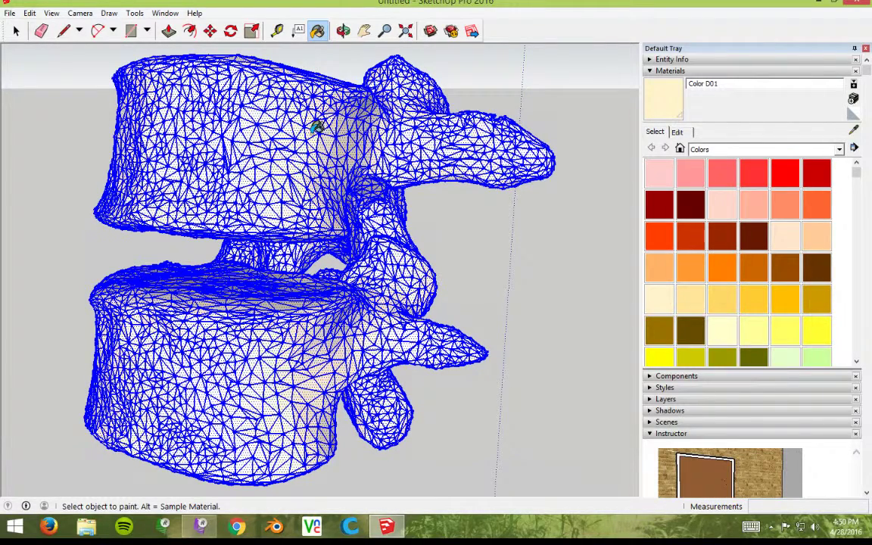
click(16, 30)
click(385, 134)
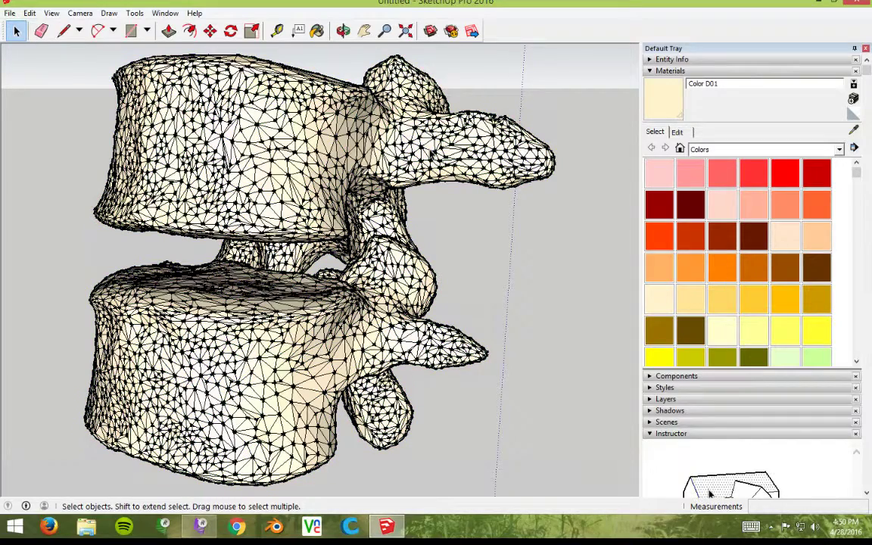
Uncheck Edges under View > Edge Style to hide the vertebrae's mesh triangle edges
click(52, 12)
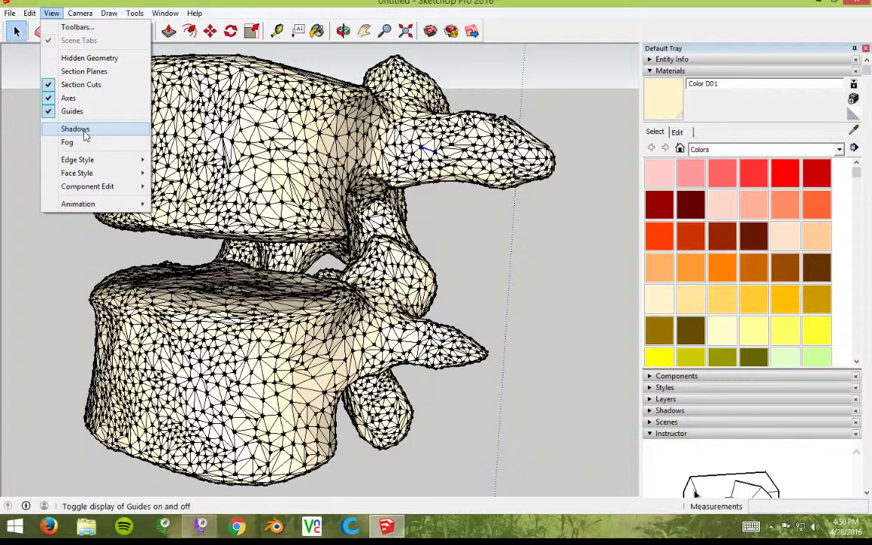
mouse_move(87, 165)
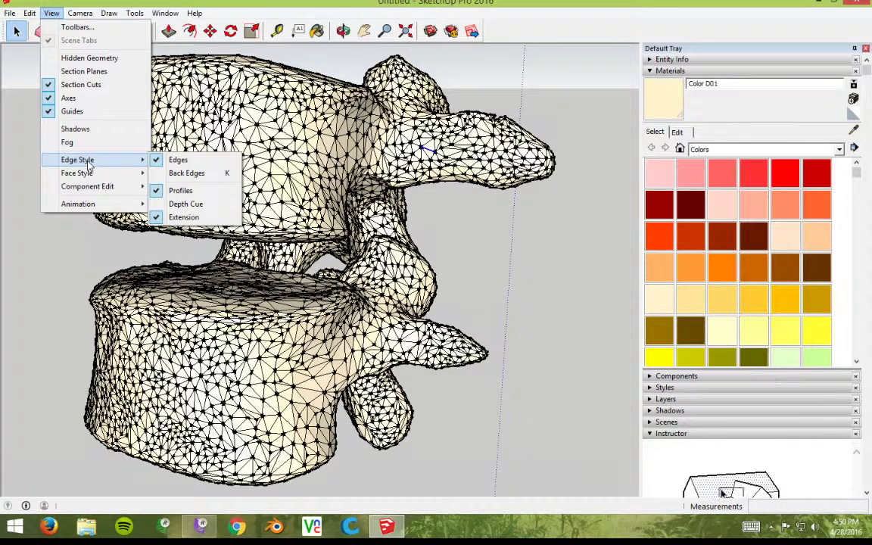
click(179, 160)
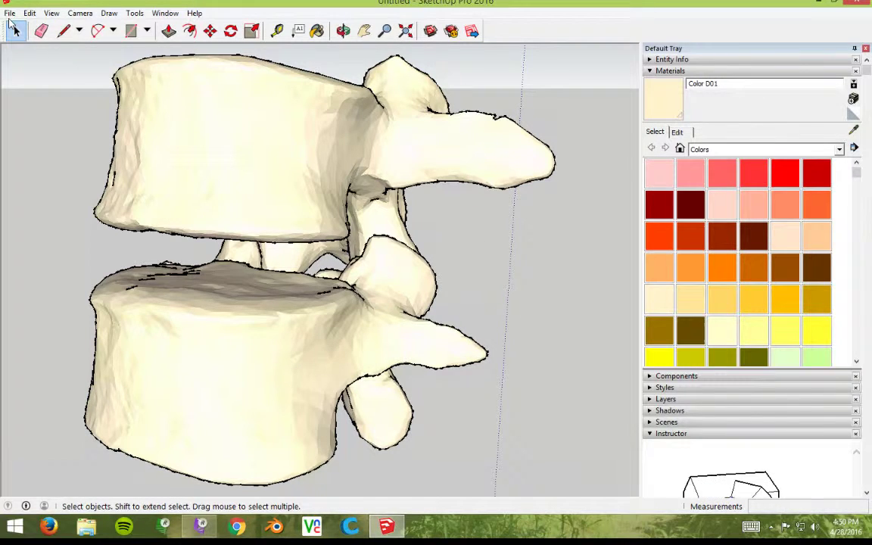
Start a 3D model export with COLLADA File (*.dae) as the format
click(9, 14)
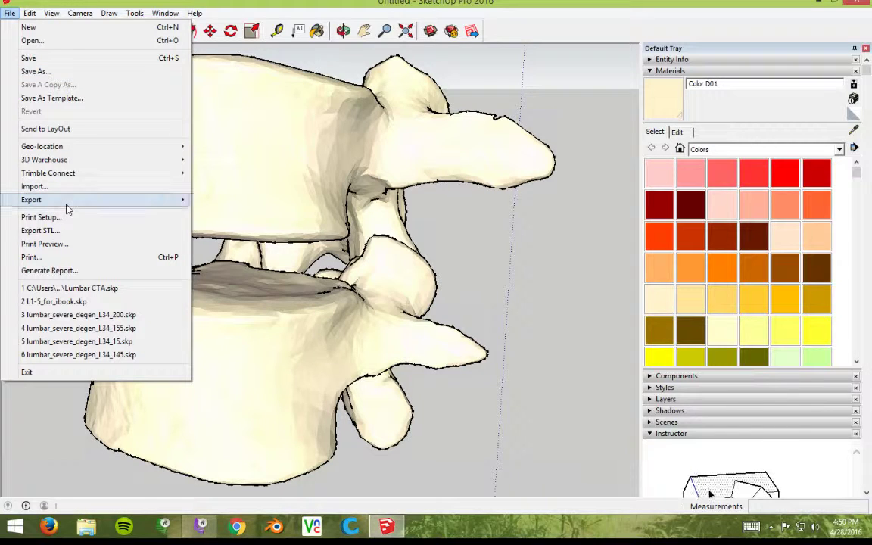
mouse_move(65, 200)
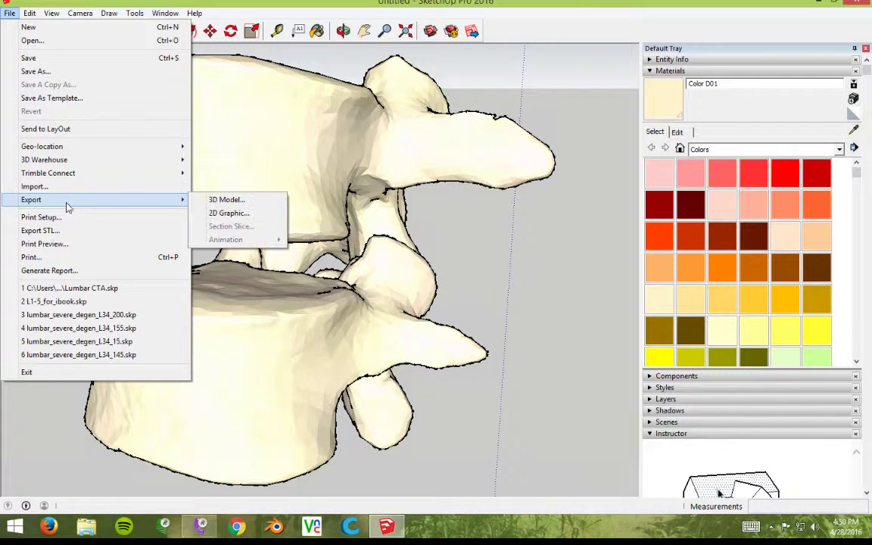
click(218, 201)
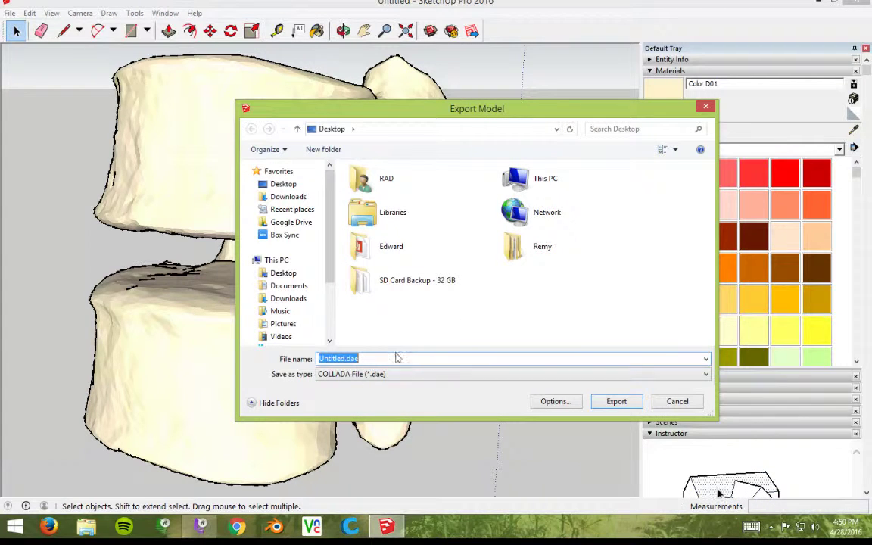
click(349, 374)
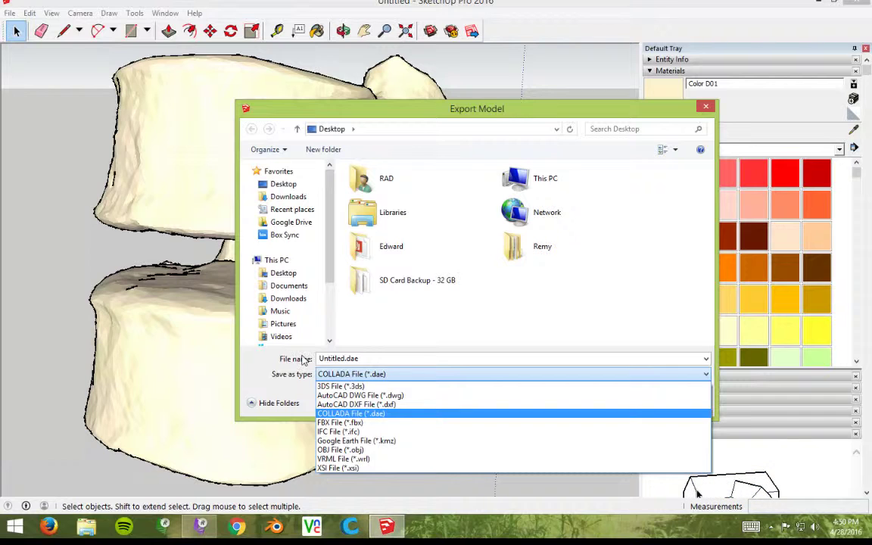
click(306, 358)
Name the export 'L3-4 for iBooks Author' and export it to the Desktop
click(343, 357)
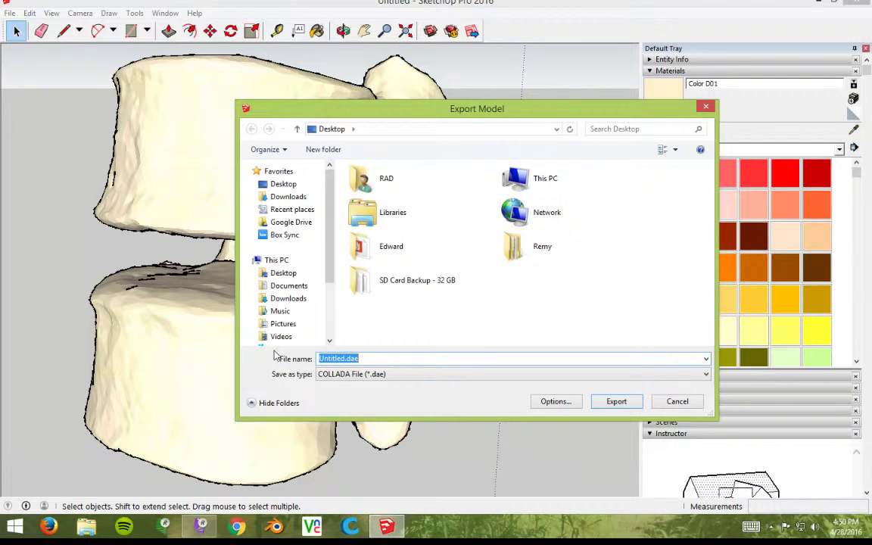
key(Home)
drag(341, 358, 305, 358)
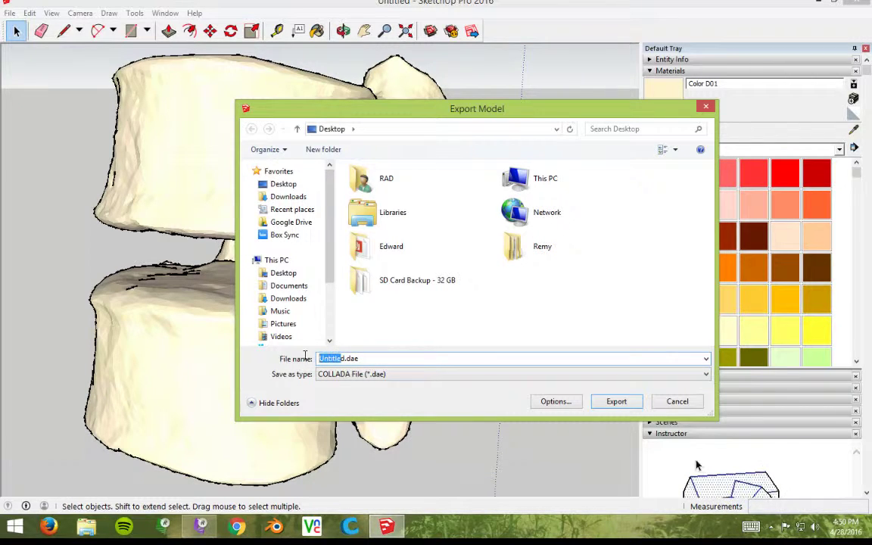
key(Left)
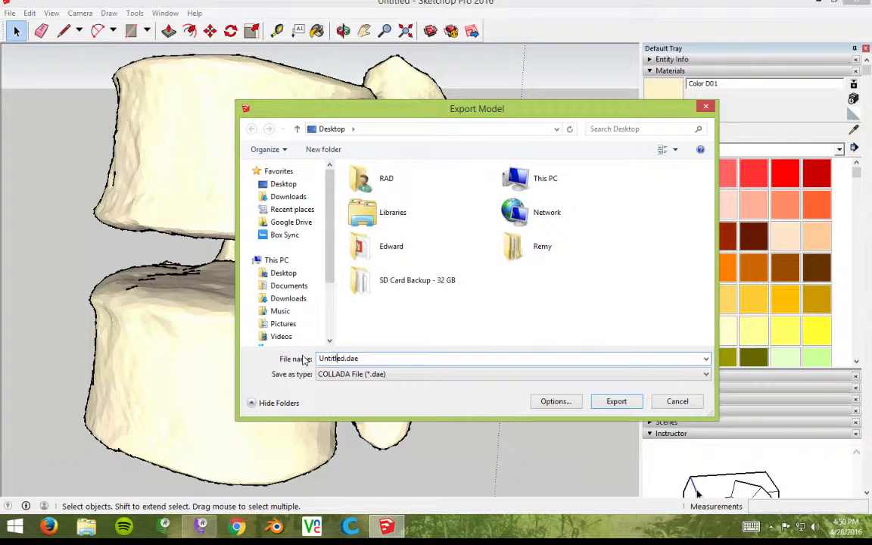
key(BackSpace)
key(BackSpace)
key(BackSpace)
key(BackSpace)
key(BackSpace)
text(L3-)
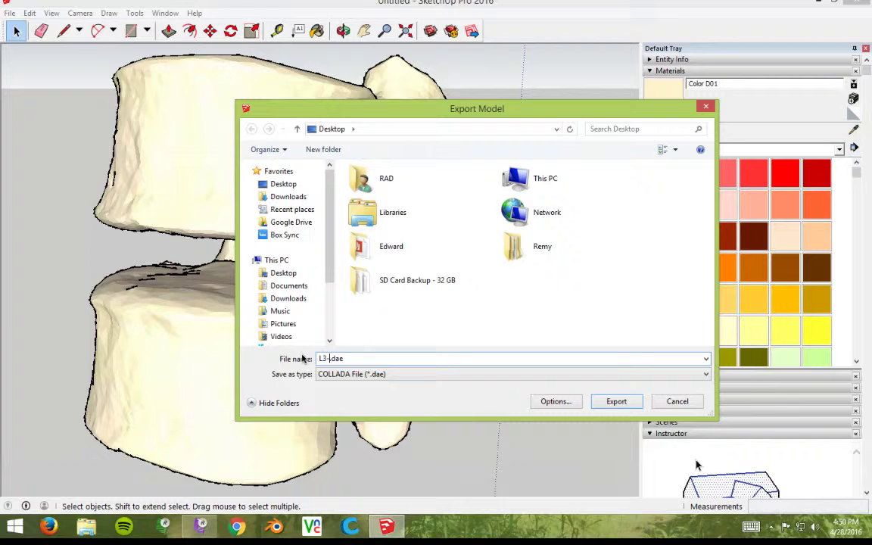
text(4)
text( for iBoo)
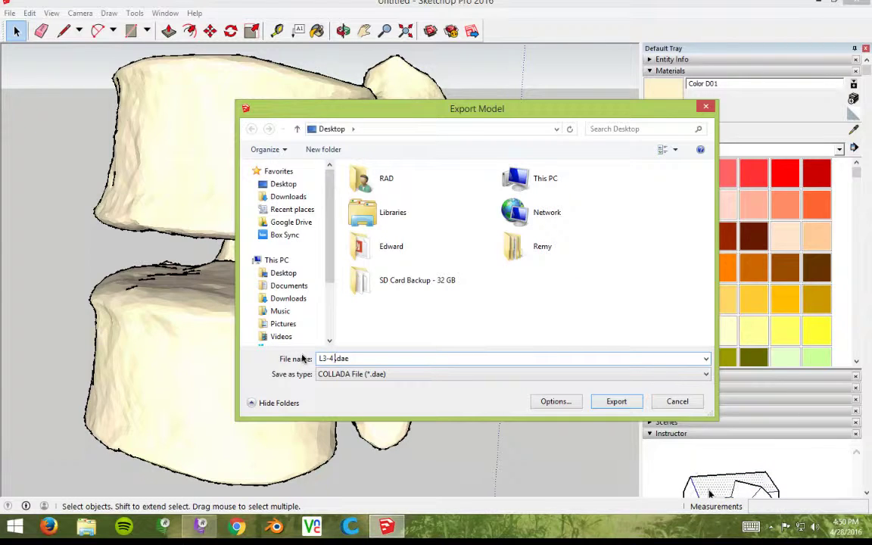
text(k)
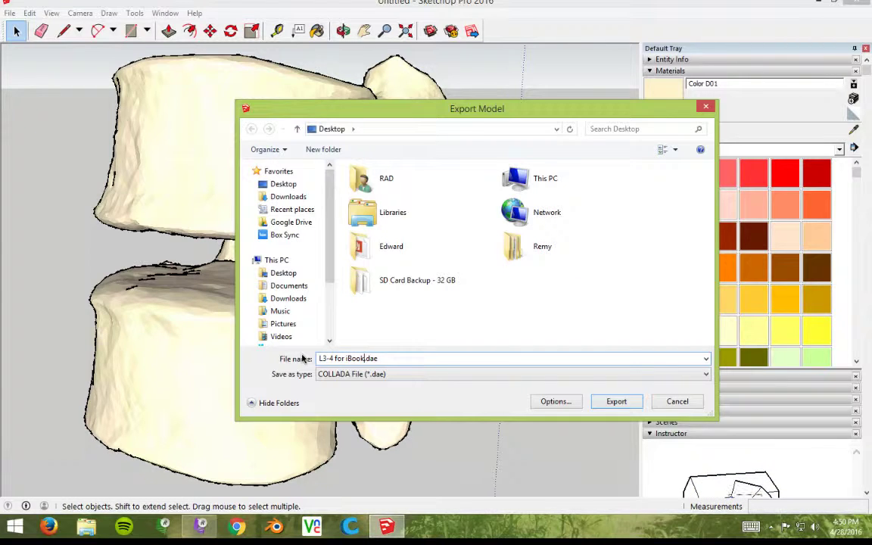
text(s Author)
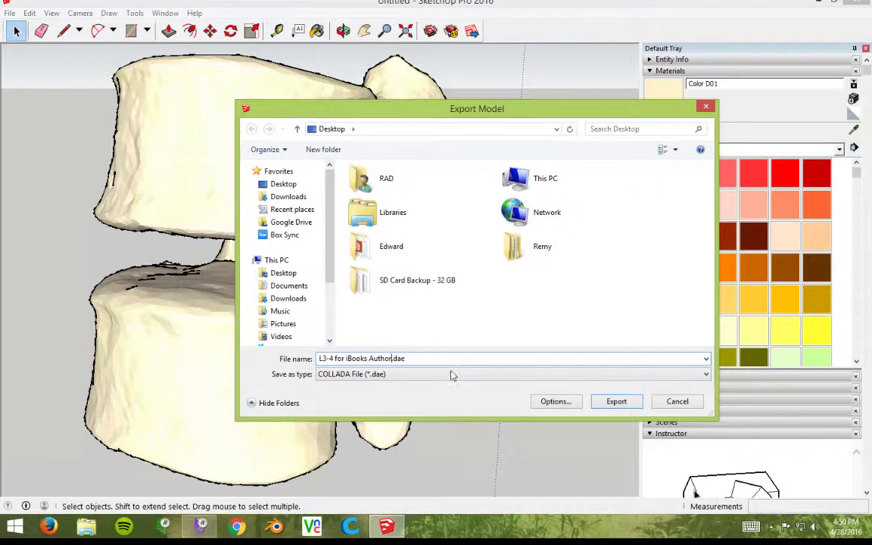
click(611, 402)
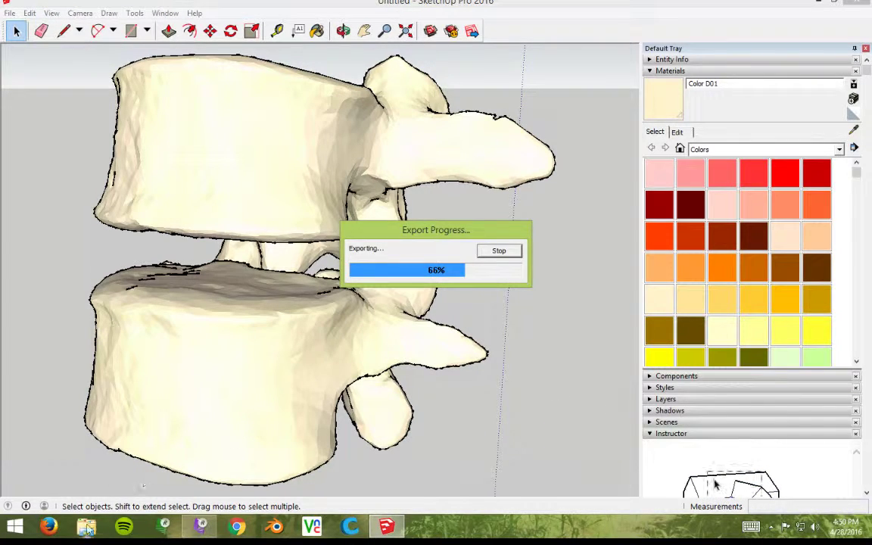
Drag L3-4 for iBooks Author.dae from the Desktop into Google Drive's 3D Files > Collada Files folder
key(super+e)
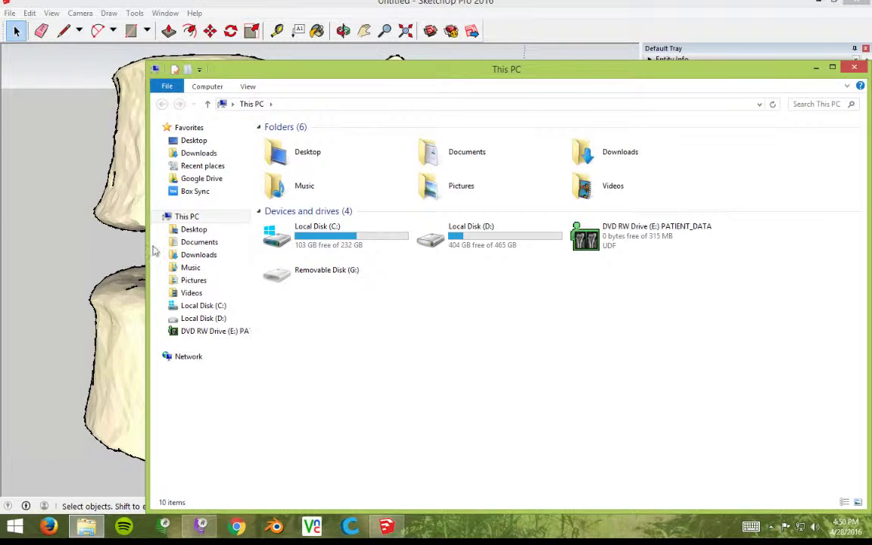
click(200, 178)
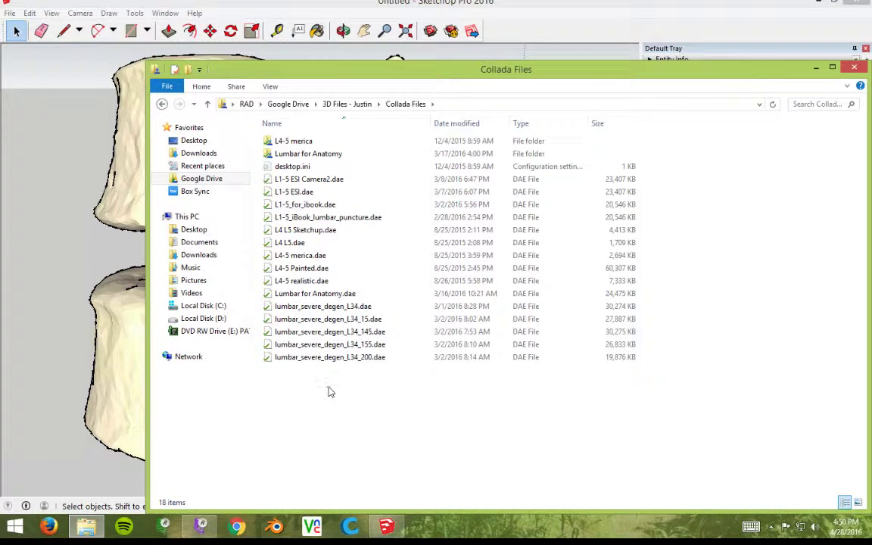
key(super+e)
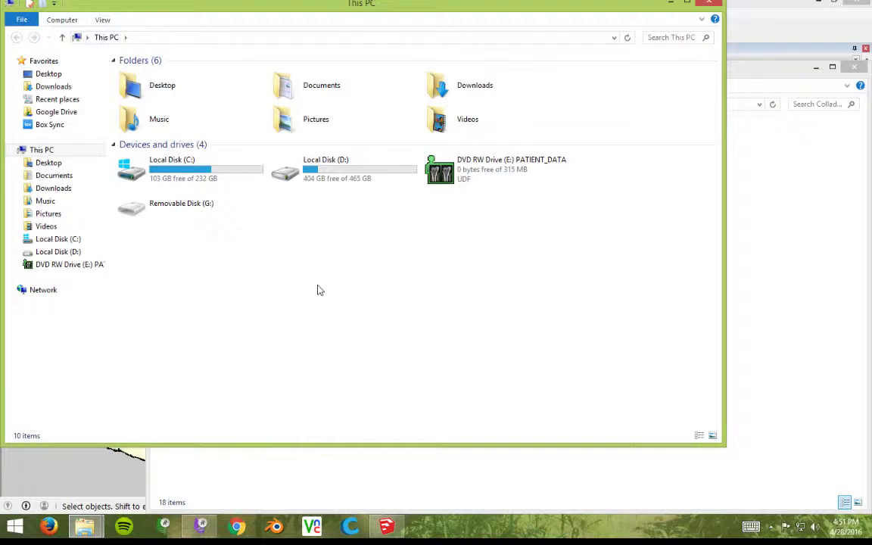
click(55, 75)
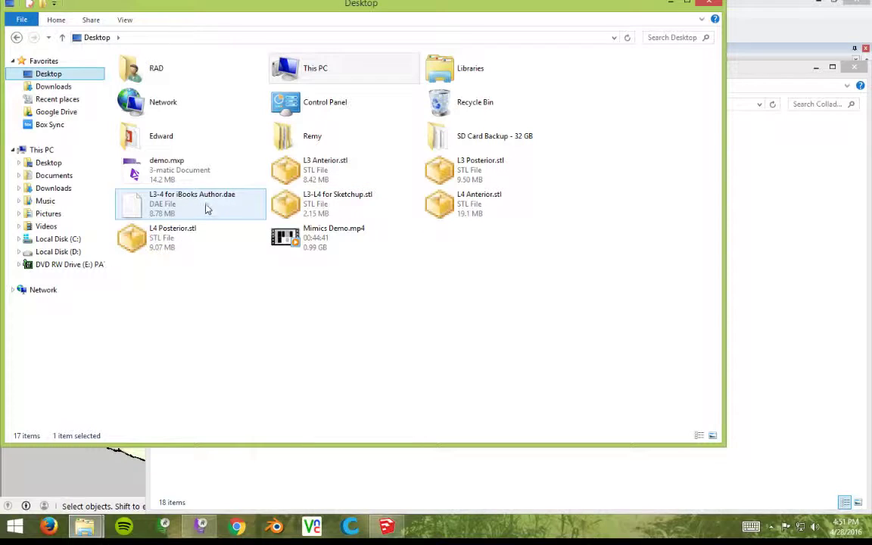
drag(207, 209, 782, 272)
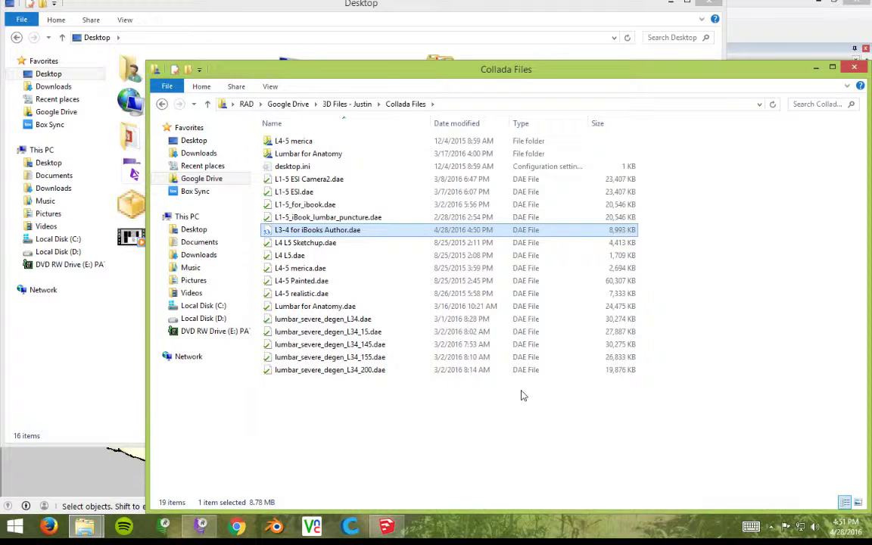
click(854, 68)
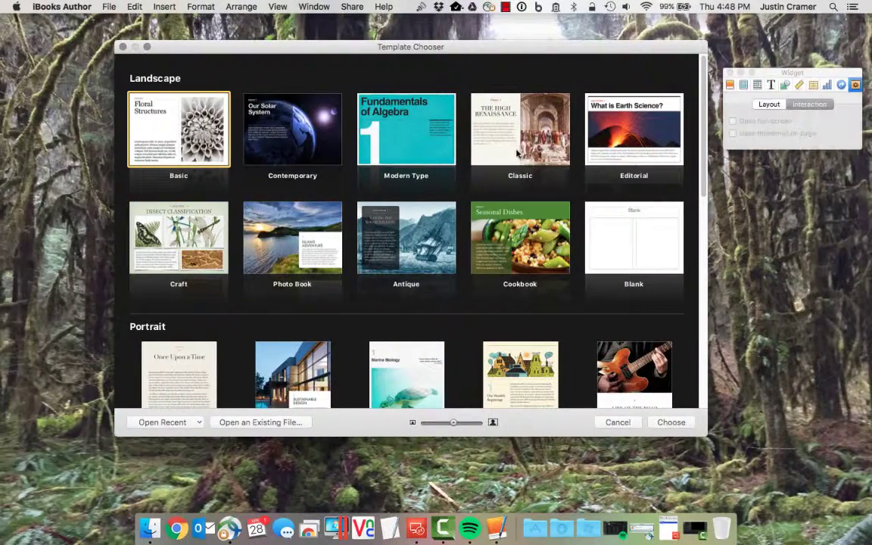
Confirm the synced .dae file in Collada Files on the Mac, then return to the Template Chooser
key(super+Tab)
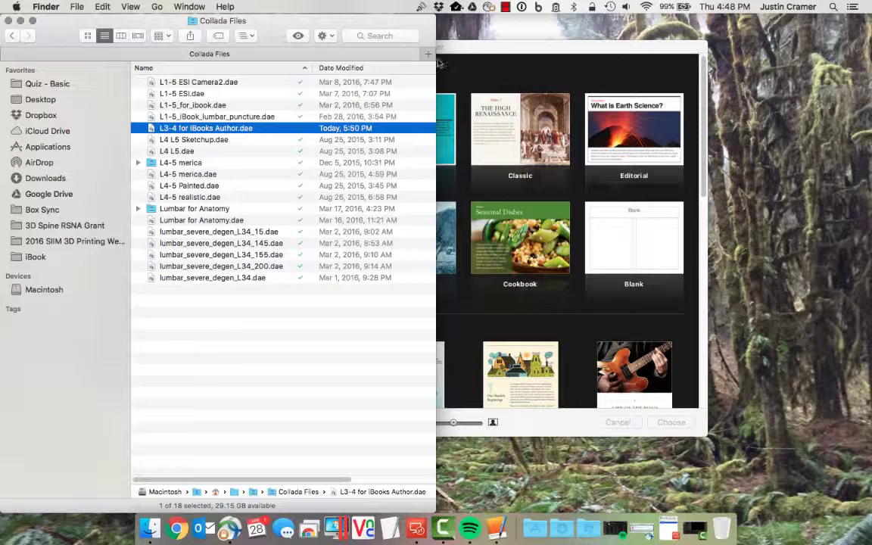
click(490, 54)
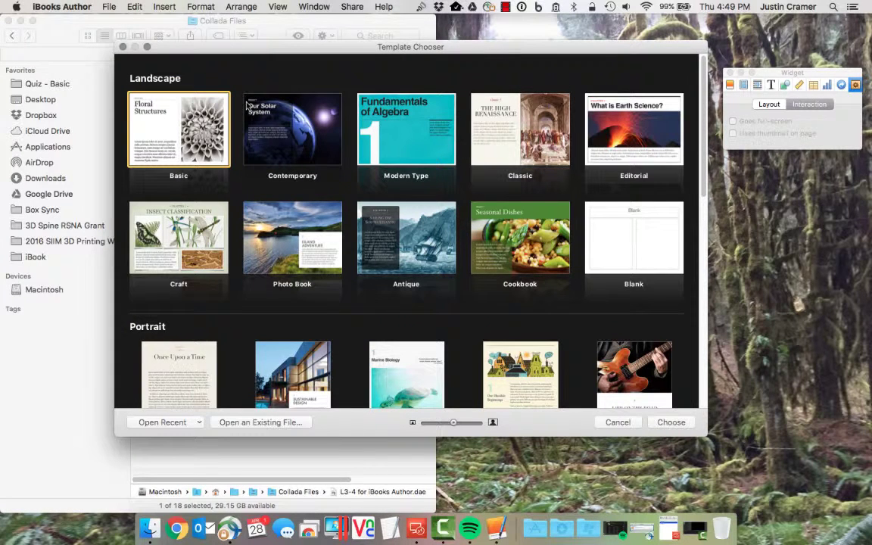
Create a Basic-template book and insert a 3D widget on page 3, repositioning the Widget inspector
double_click(180, 137)
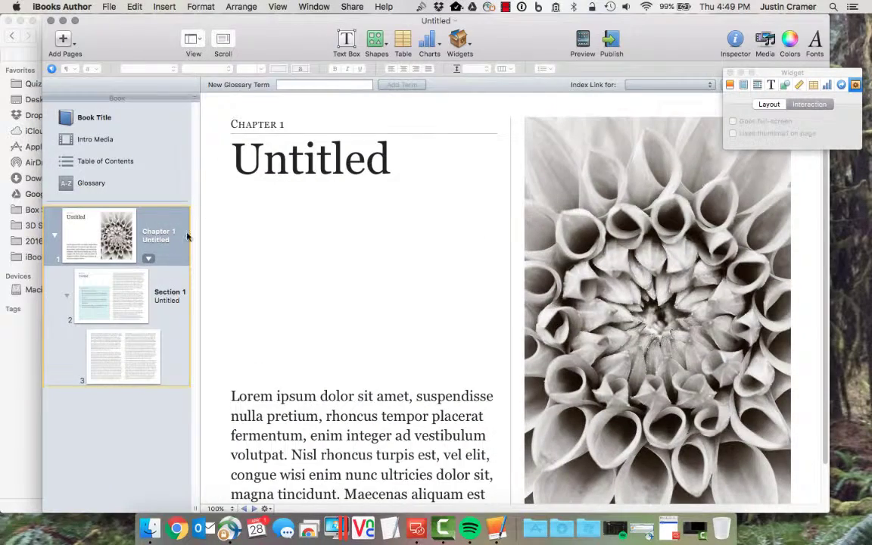
click(131, 358)
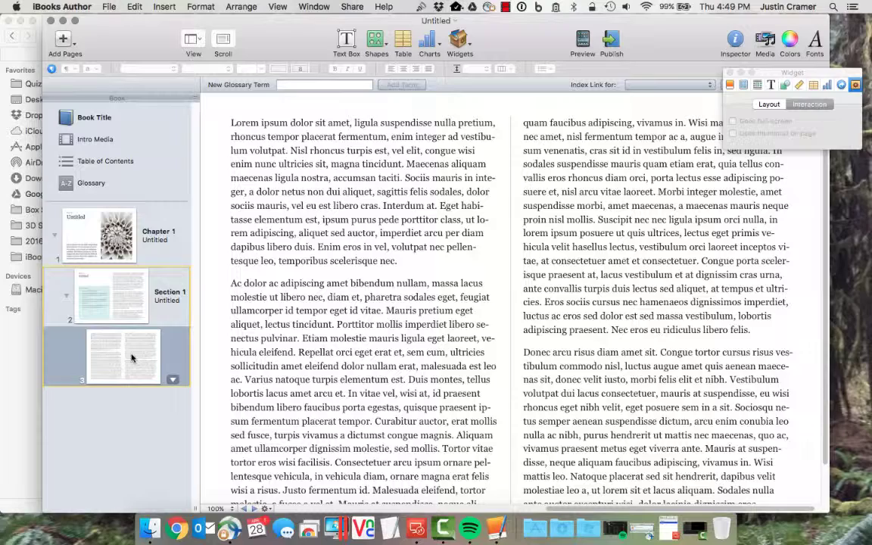
click(458, 40)
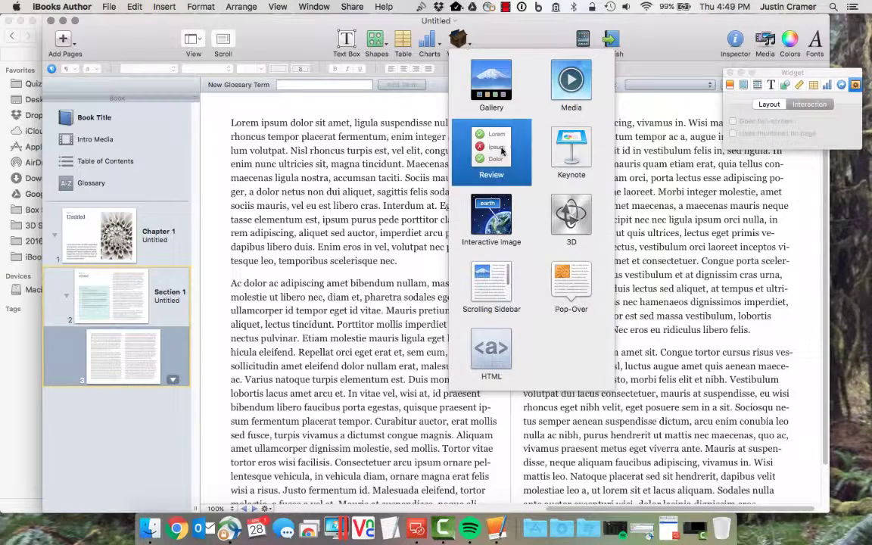
click(566, 212)
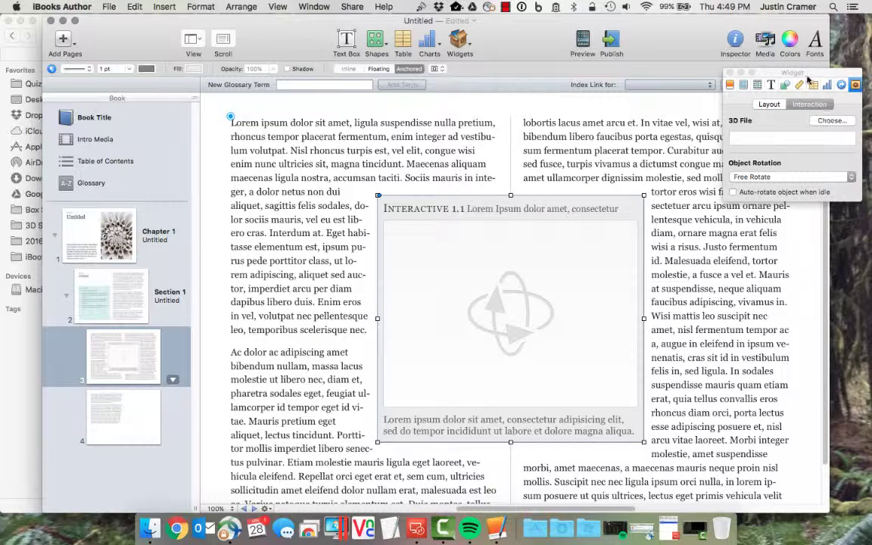
drag(808, 75, 805, 177)
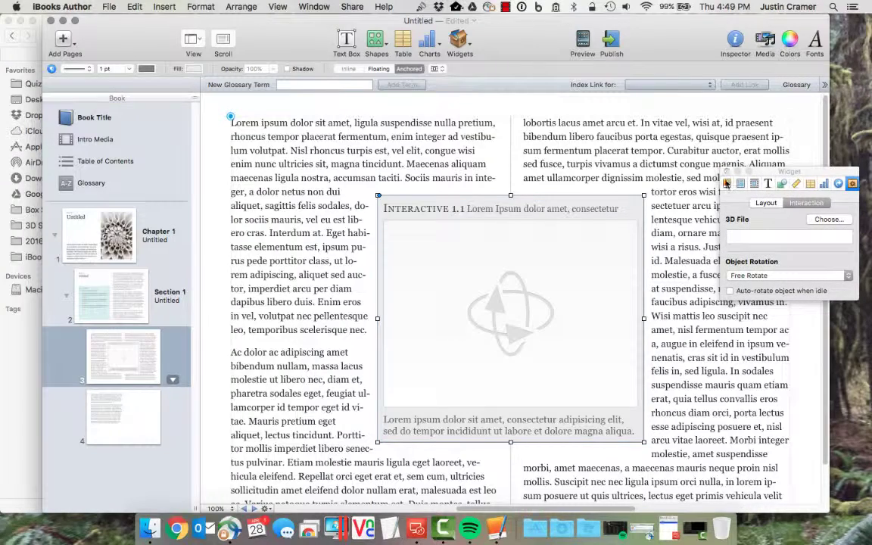
click(737, 41)
click(737, 42)
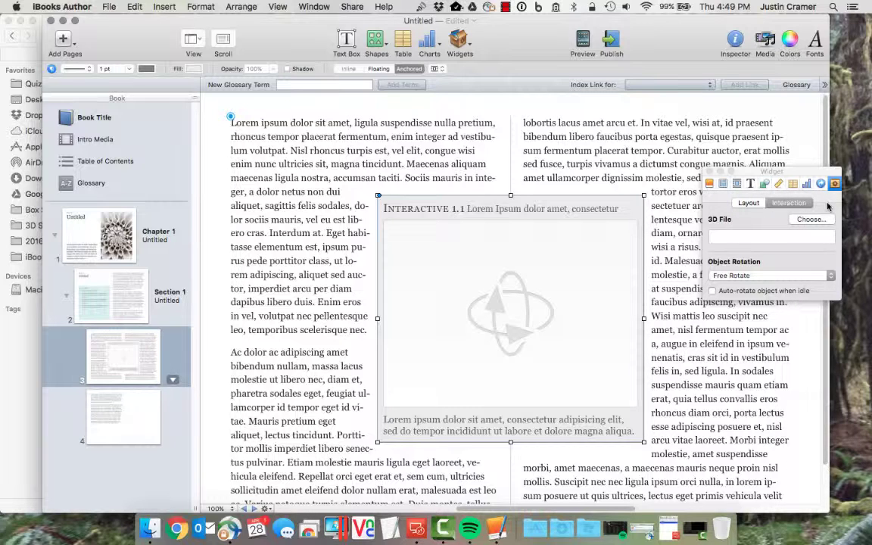
Choose L3-4 for iBooks Author.dae from Collada Files and insert it into the 3D widget
click(811, 220)
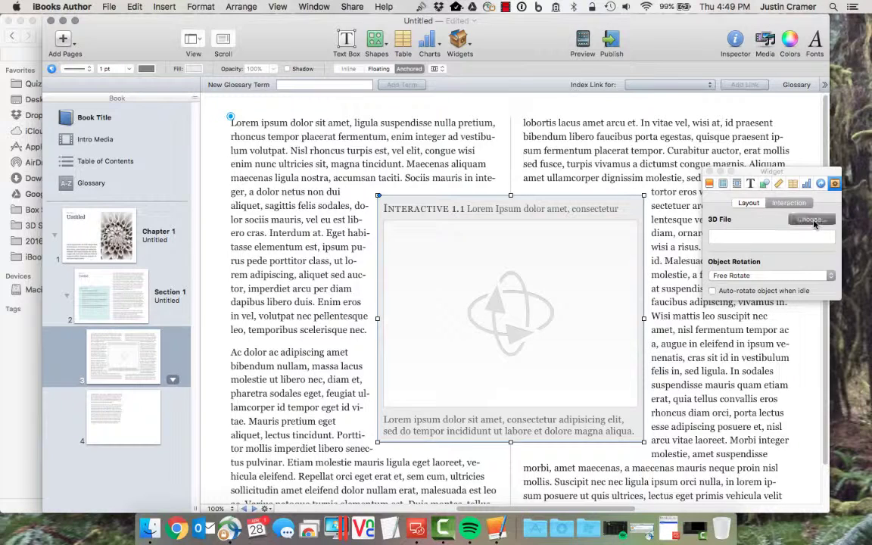
click(397, 153)
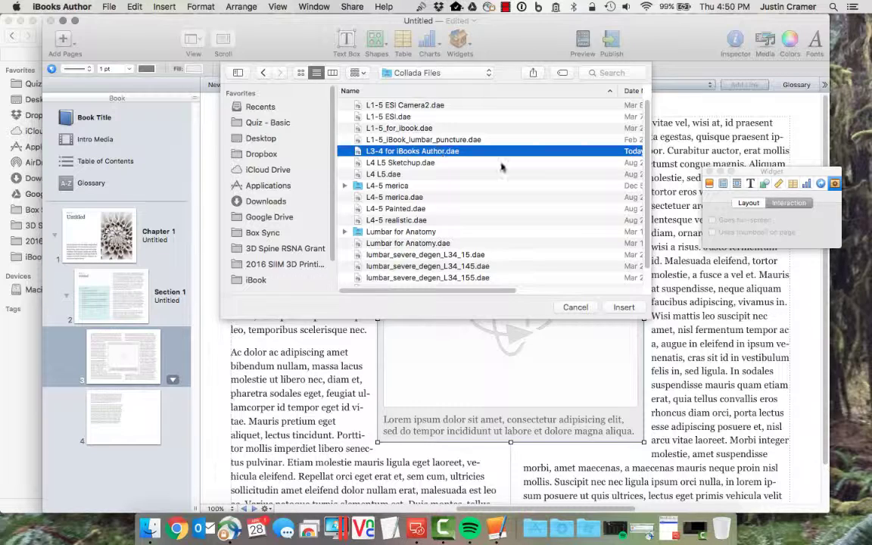
click(624, 307)
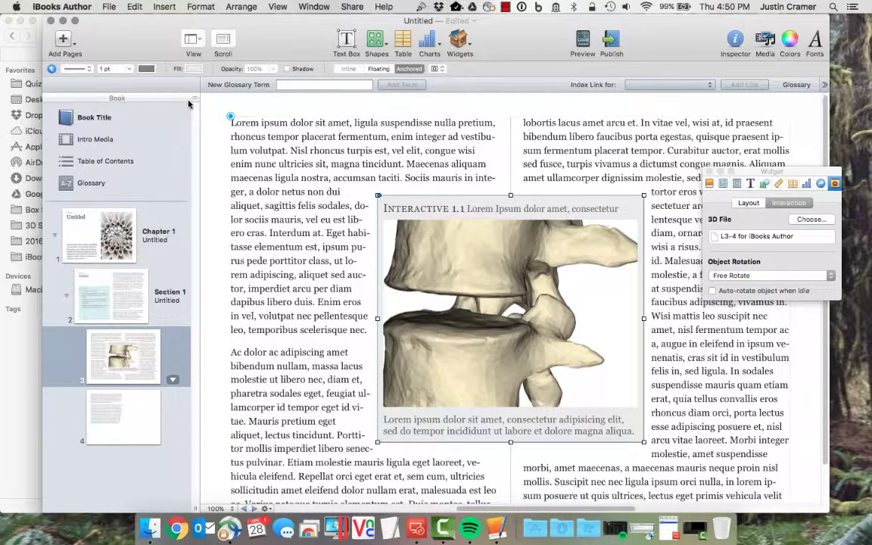
Preview the book in iBooks on this computer and dismiss the scrolling-view notice
click(110, 8)
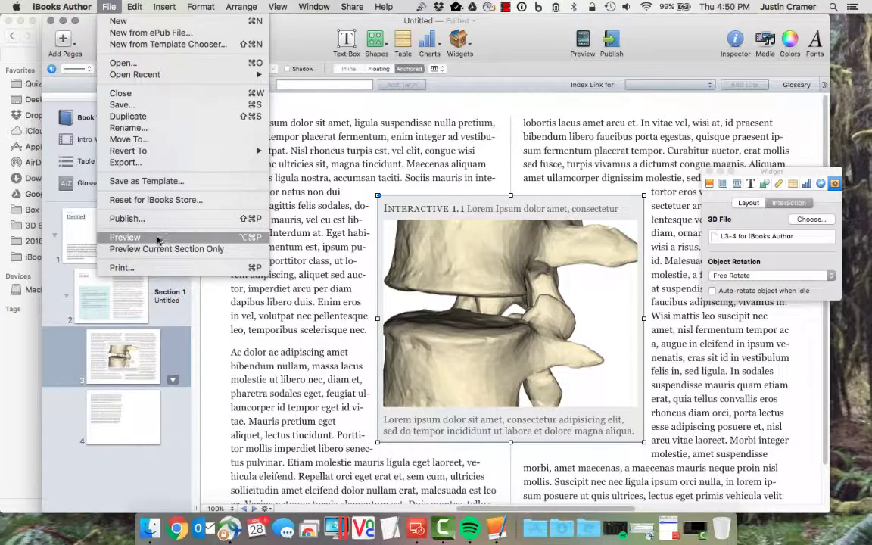
click(126, 238)
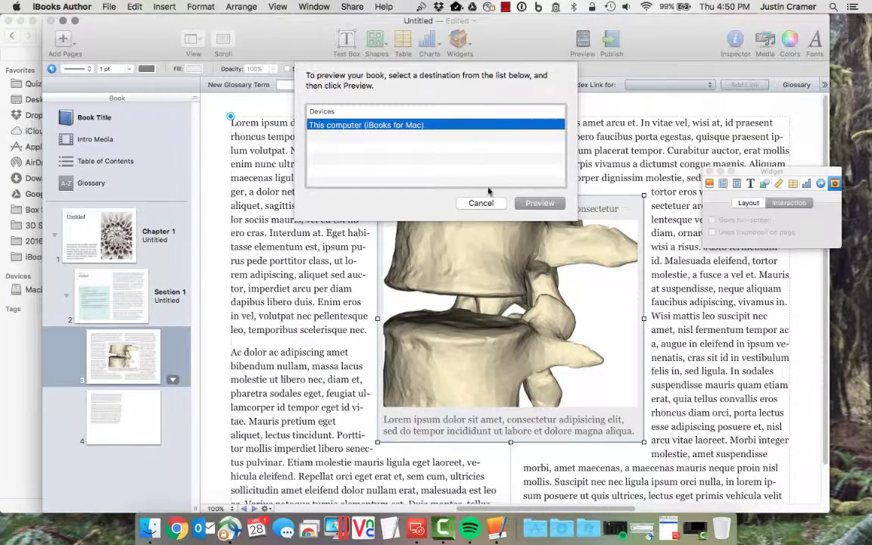
click(537, 203)
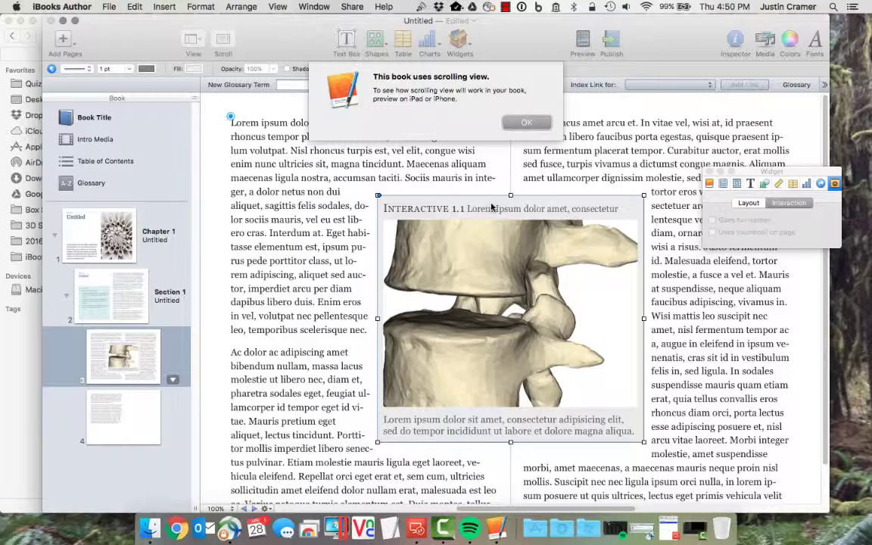
click(521, 124)
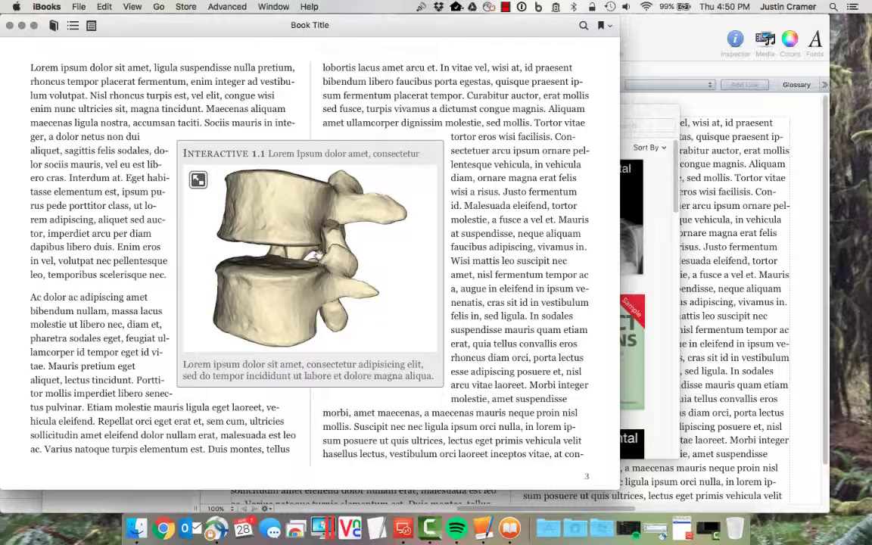
Rotate the vertebrae model, view the 3D widget full screen, then return to the page
drag(276, 233, 133, 117)
double_click(300, 262)
click(22, 27)
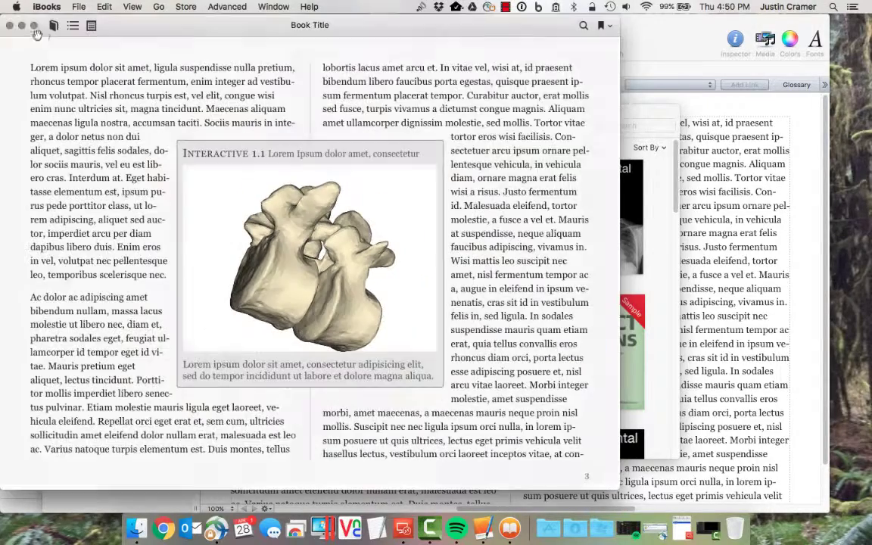